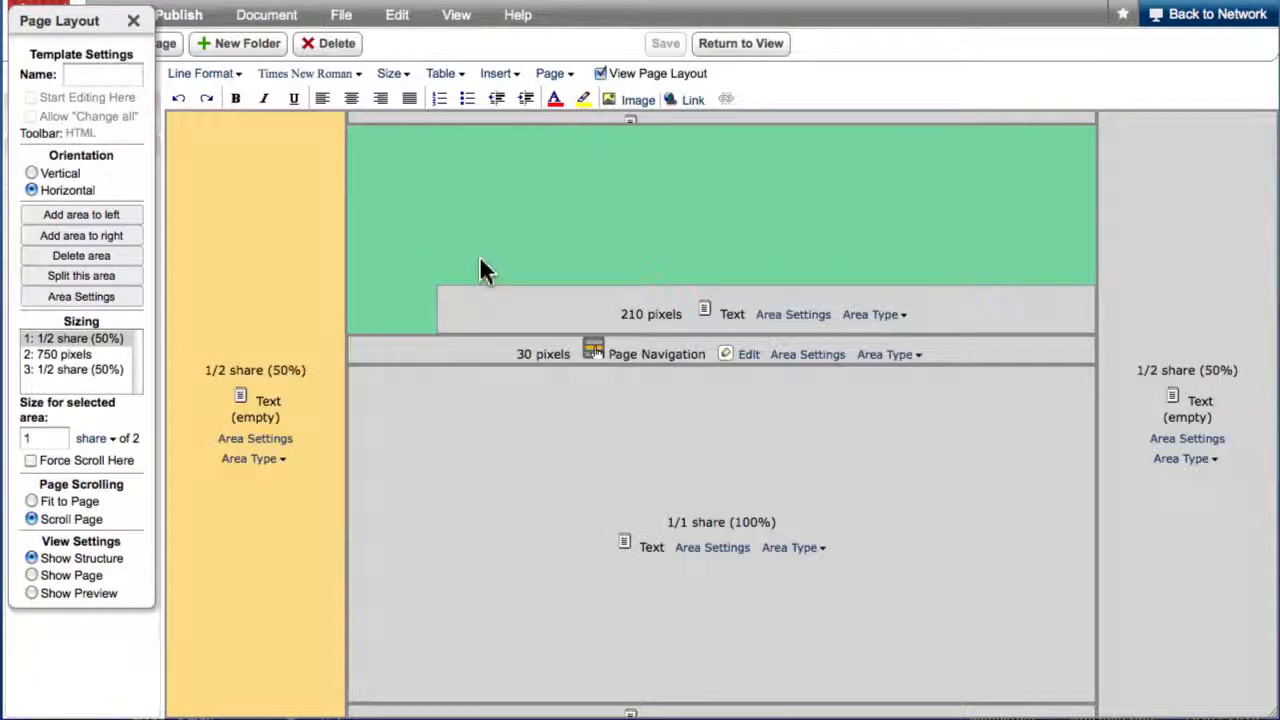
# Select the content area below the page navigation and open its area settings beside the page layout settings
pyautogui.click(1194, 289)
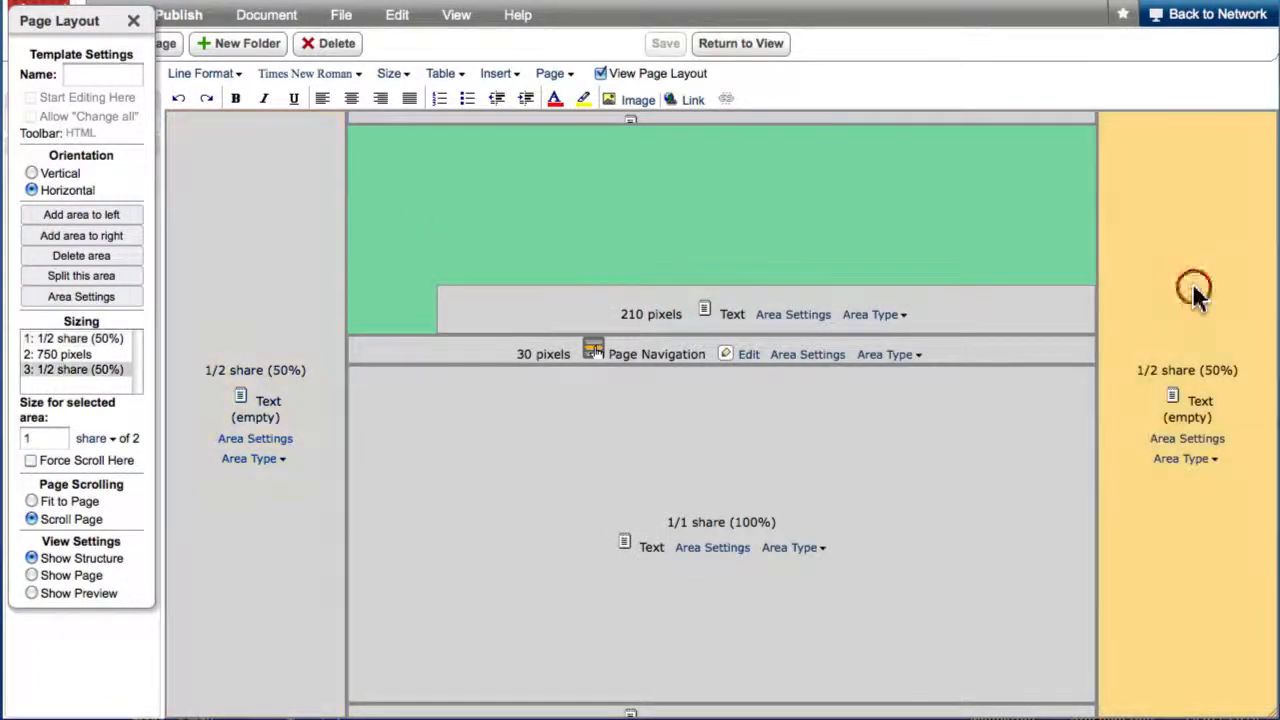
pyautogui.click(925, 527)
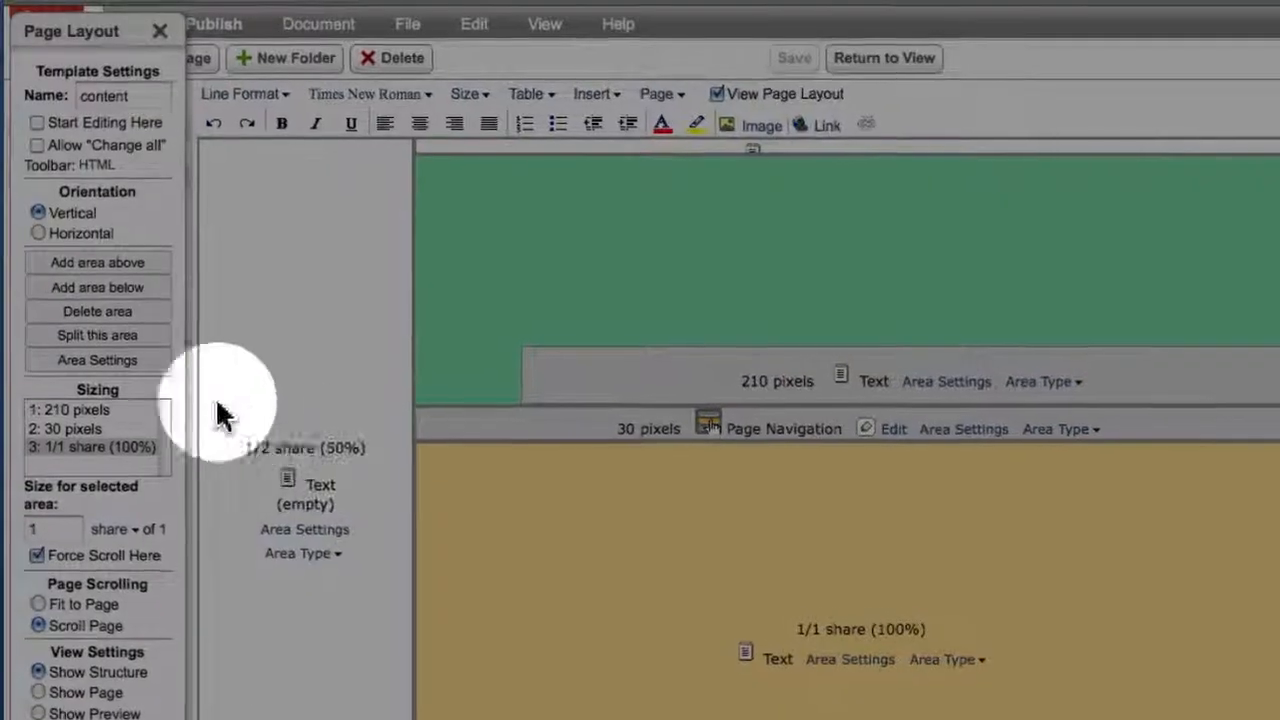
pyautogui.click(129, 341)
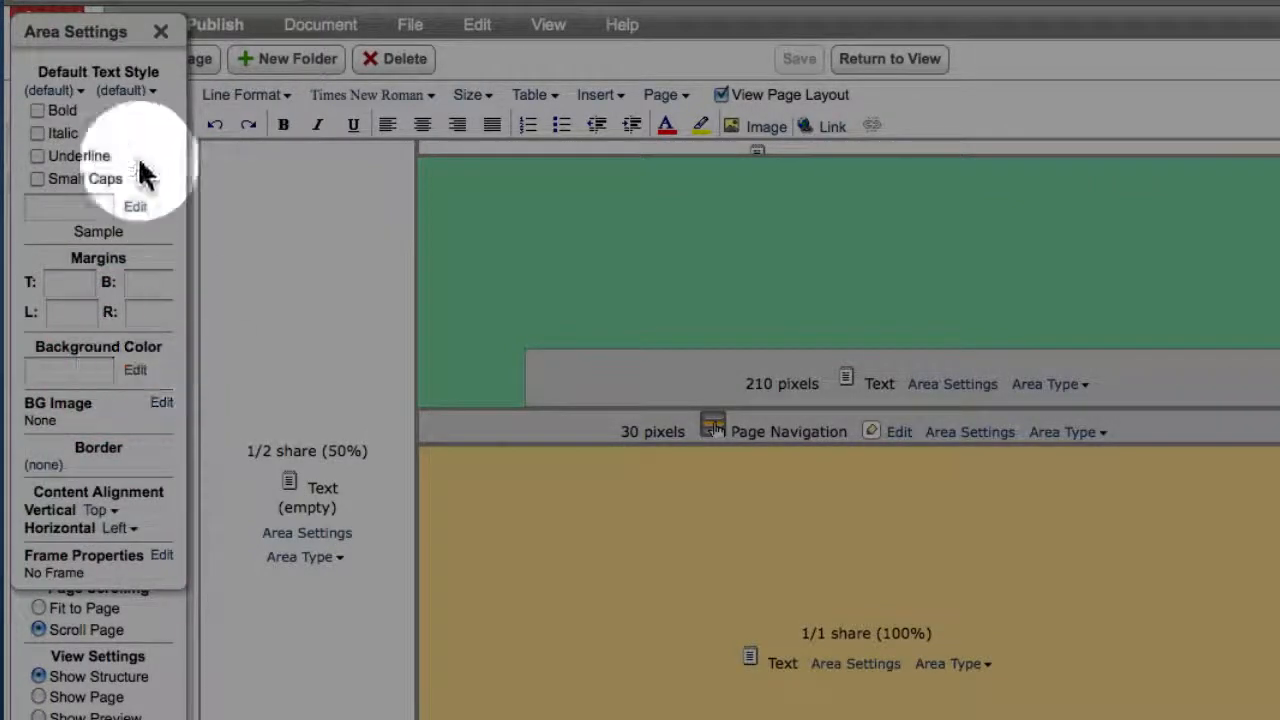
pyautogui.moveTo(85, 29); pyautogui.dragTo(268, 165)
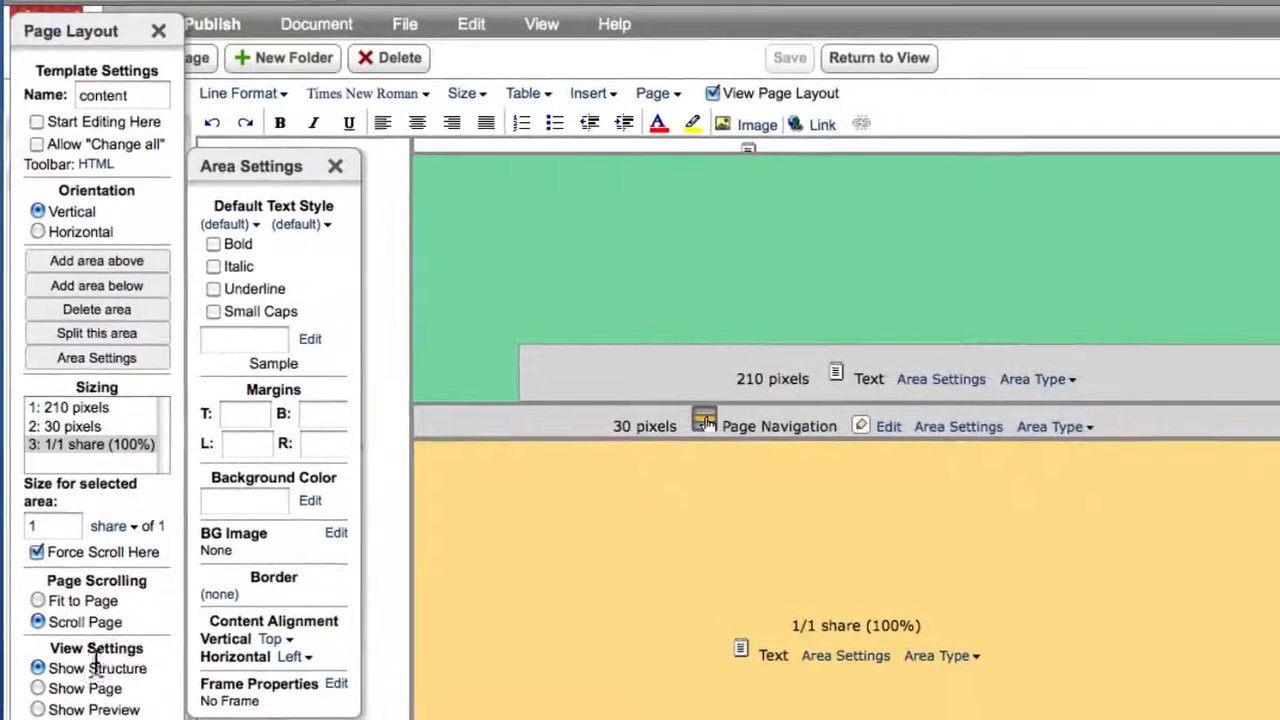
# Remove the frame from the central layout area that encloses the header, page navigation and content
pyautogui.click(38, 697)
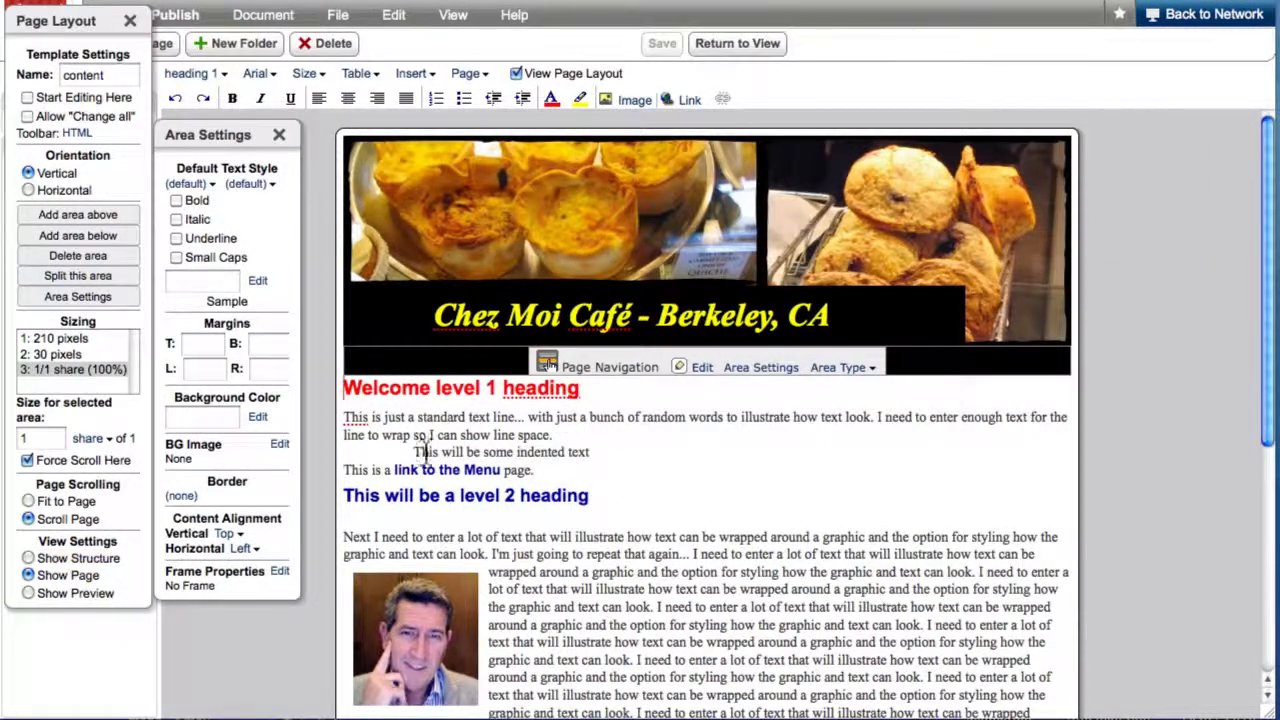
pyautogui.click(42, 558)
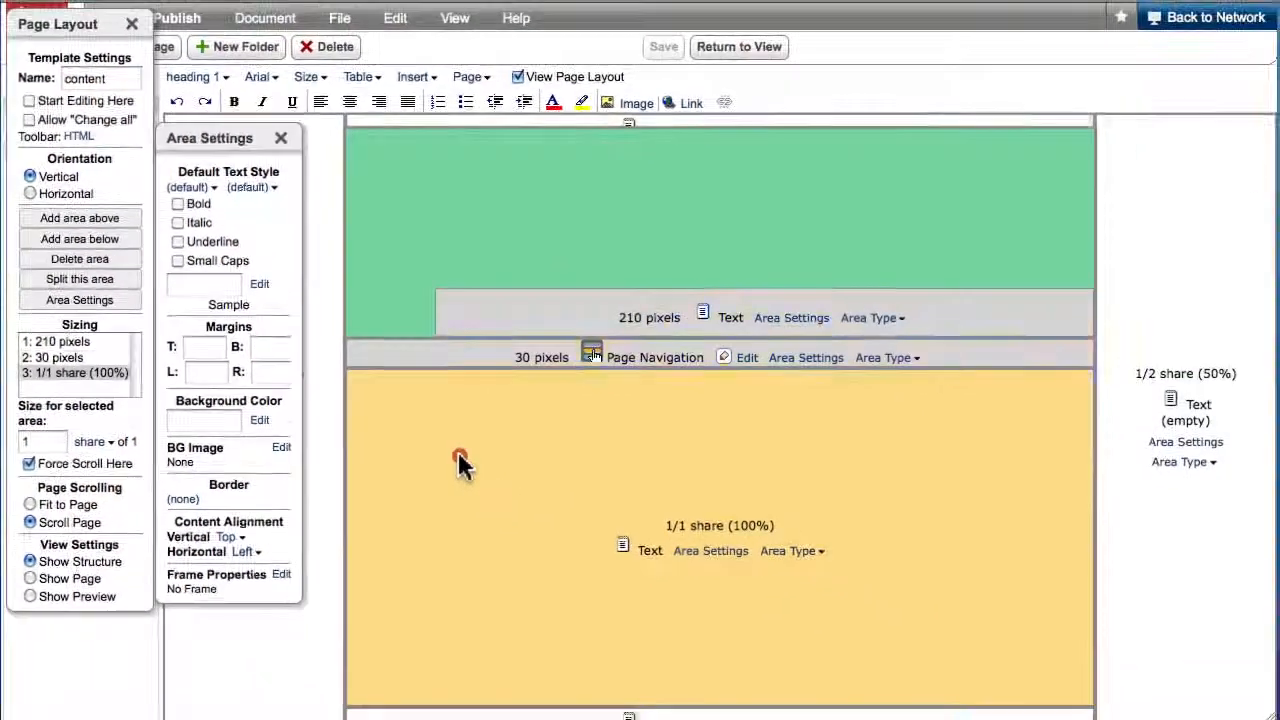
pyautogui.click(497, 490)
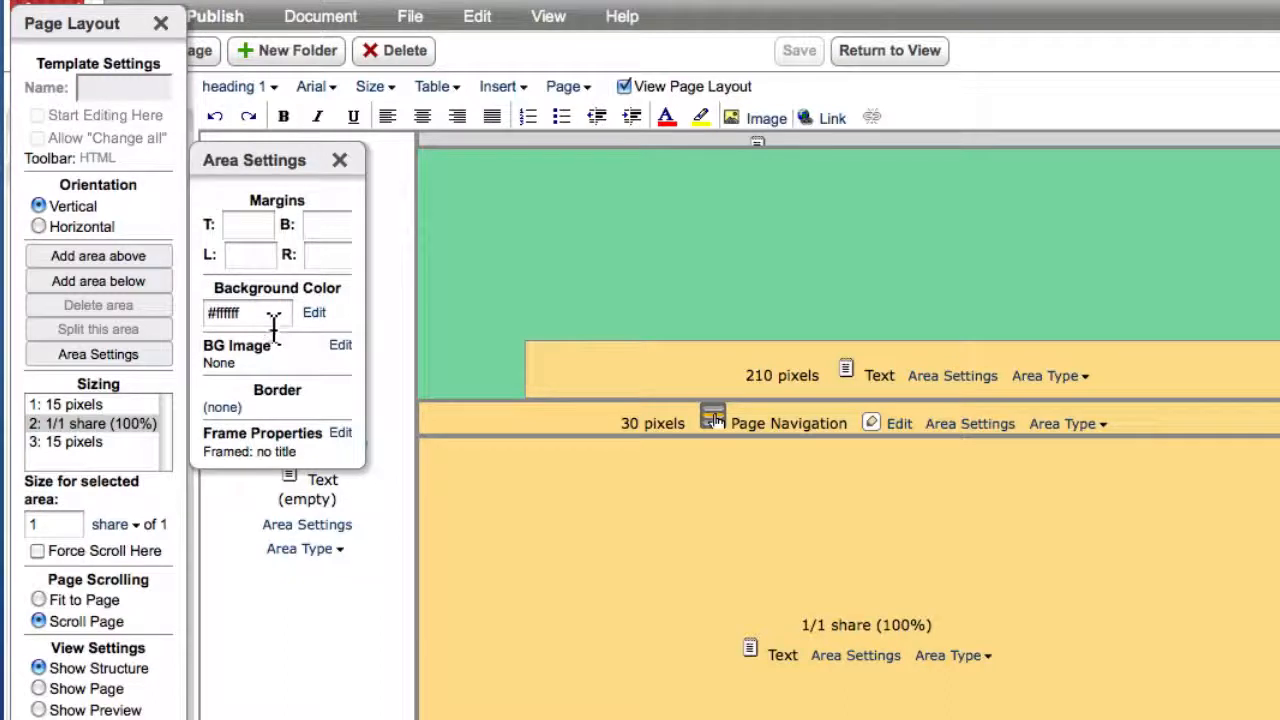
pyautogui.click(342, 434)
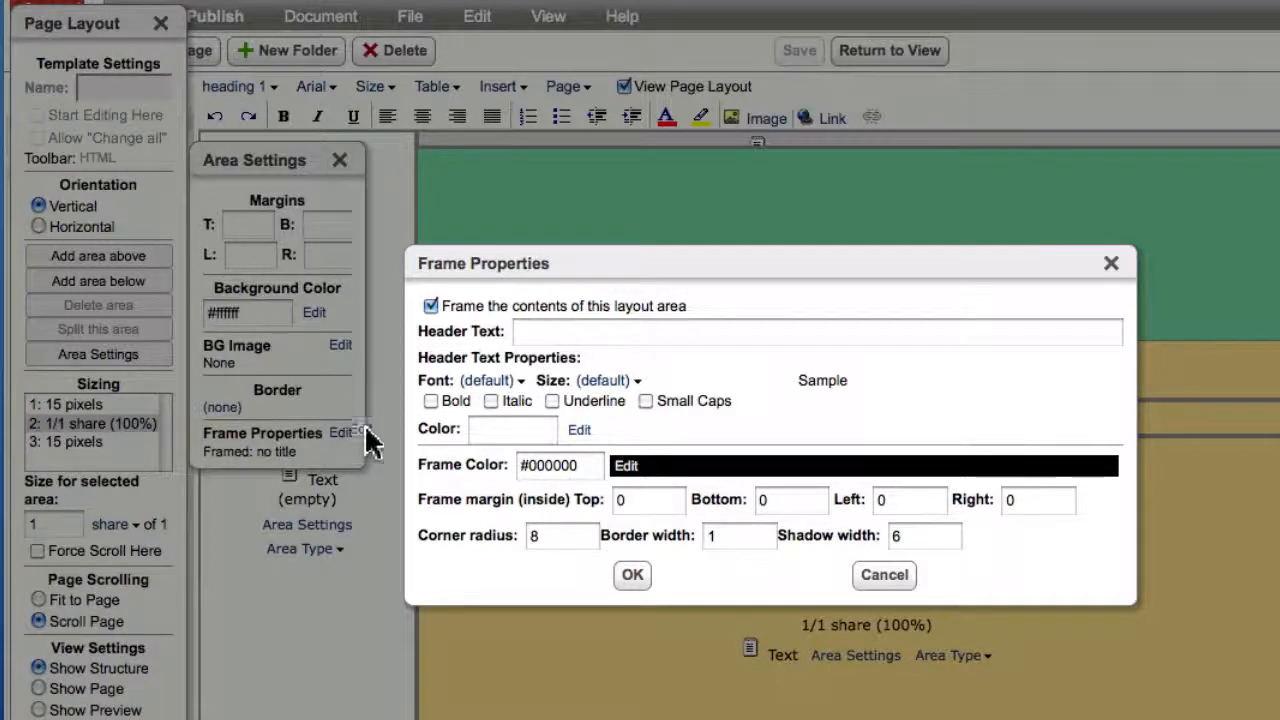
pyautogui.click(436, 308)
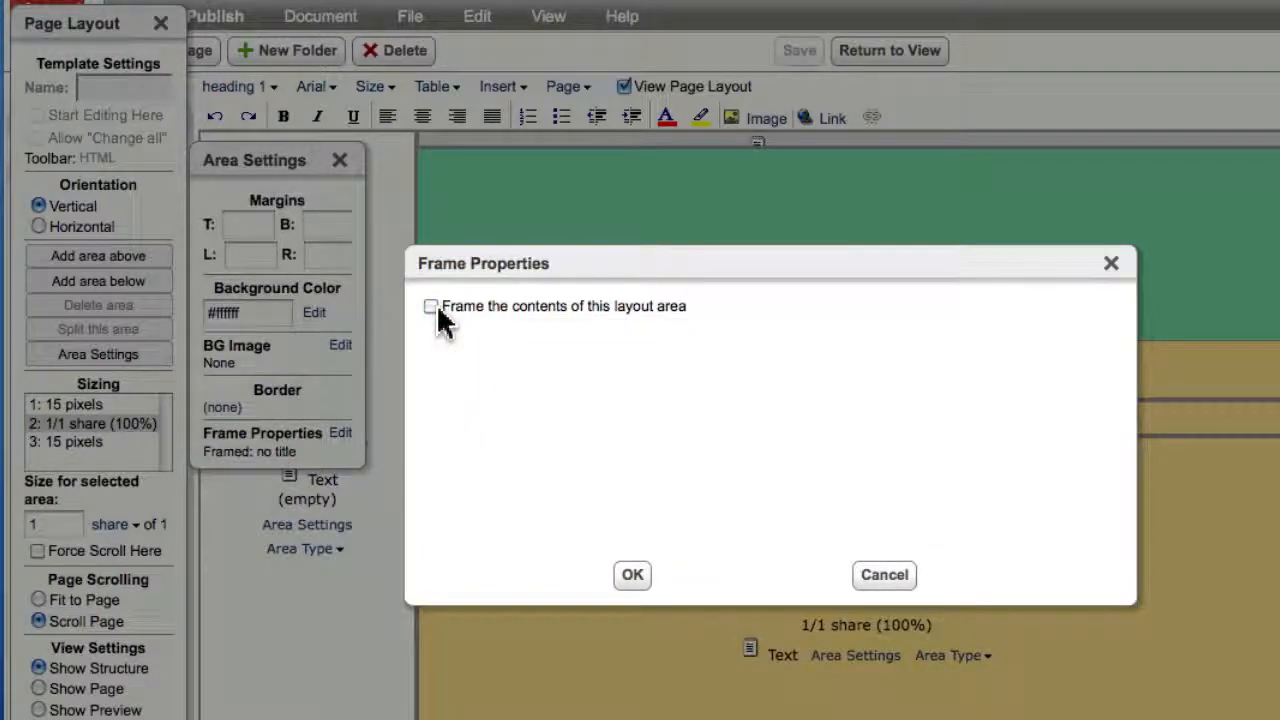
pyautogui.click(636, 580)
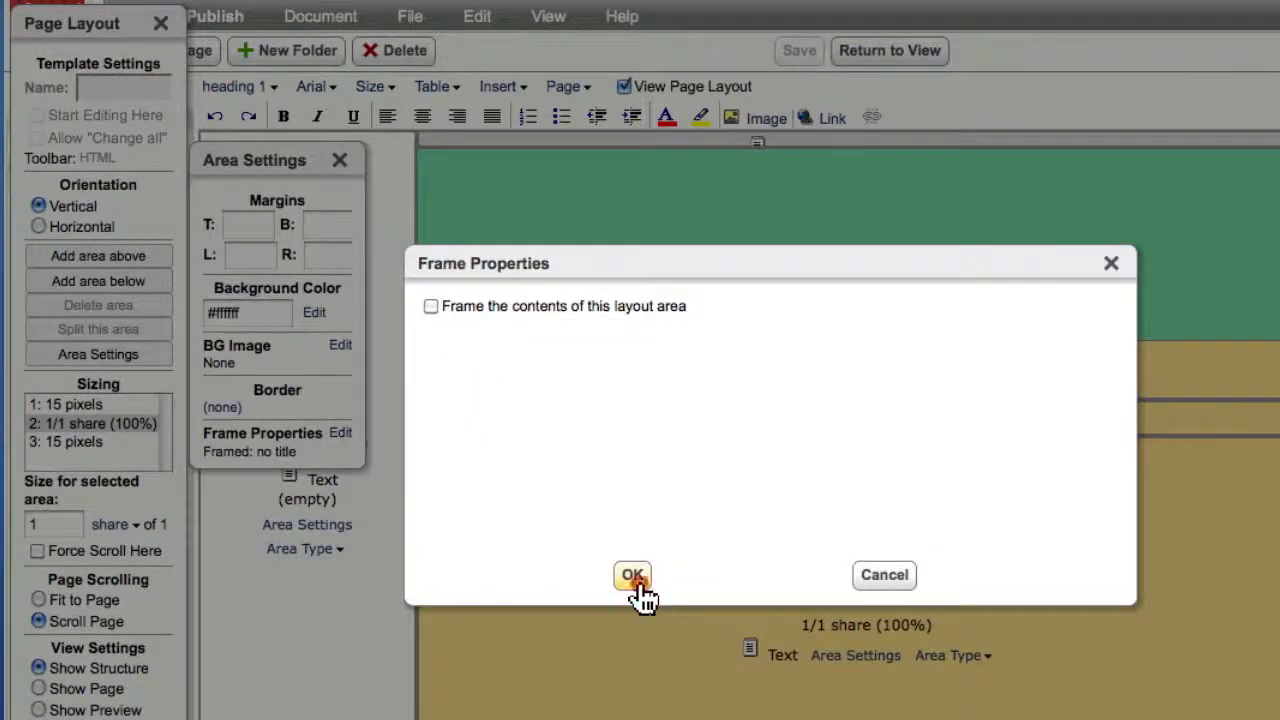
# Apply a solid black border of width 1 to all sides of the central layout area and preview the page
pyautogui.click(212, 408)
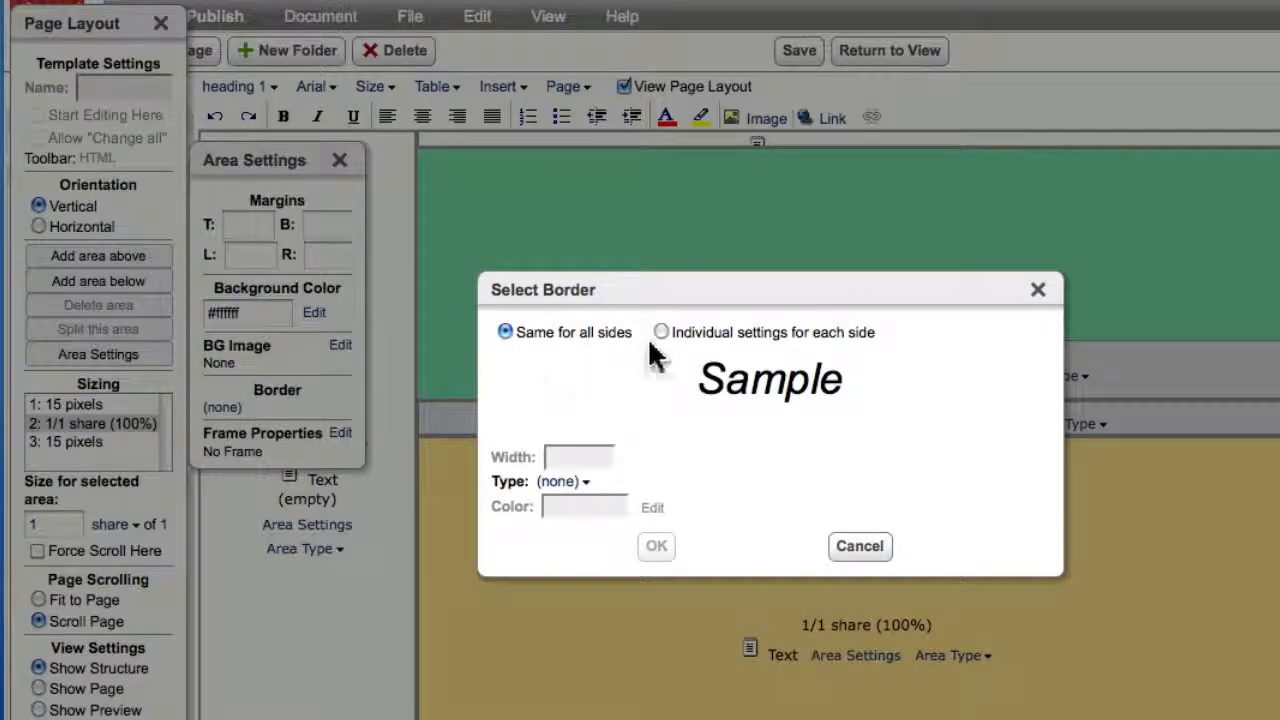
pyautogui.click(558, 482)
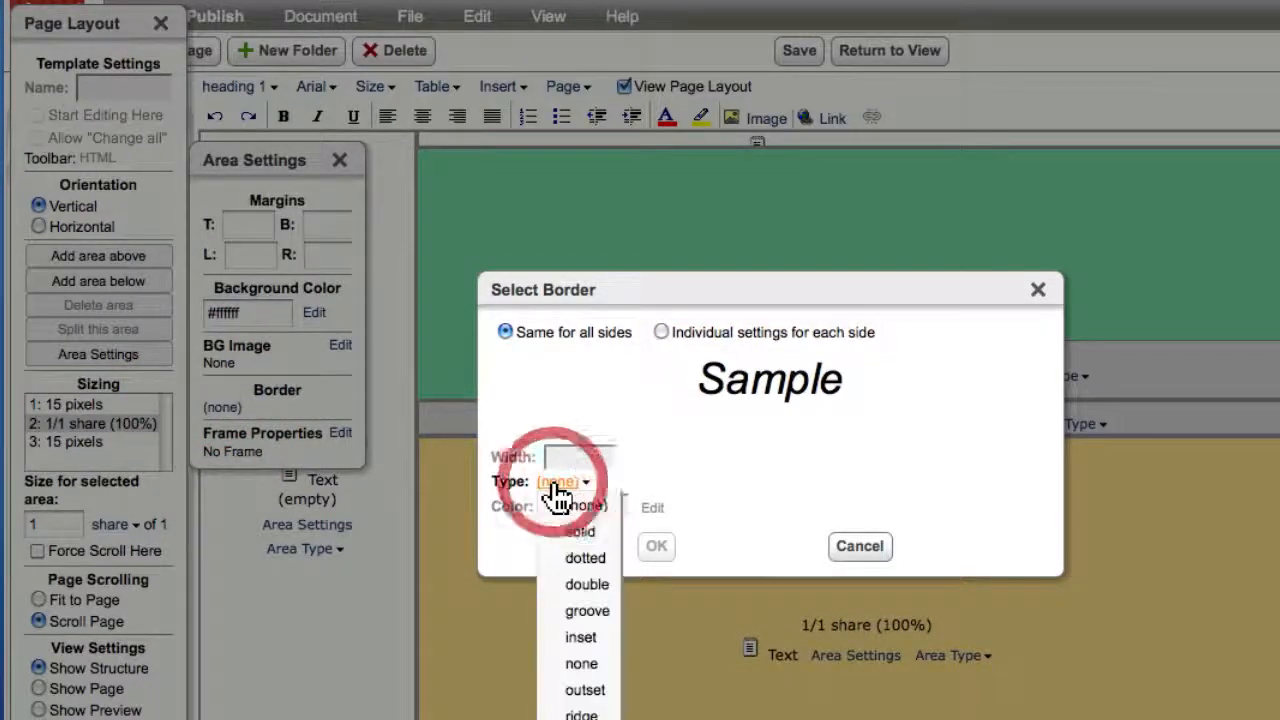
pyautogui.click(576, 530)
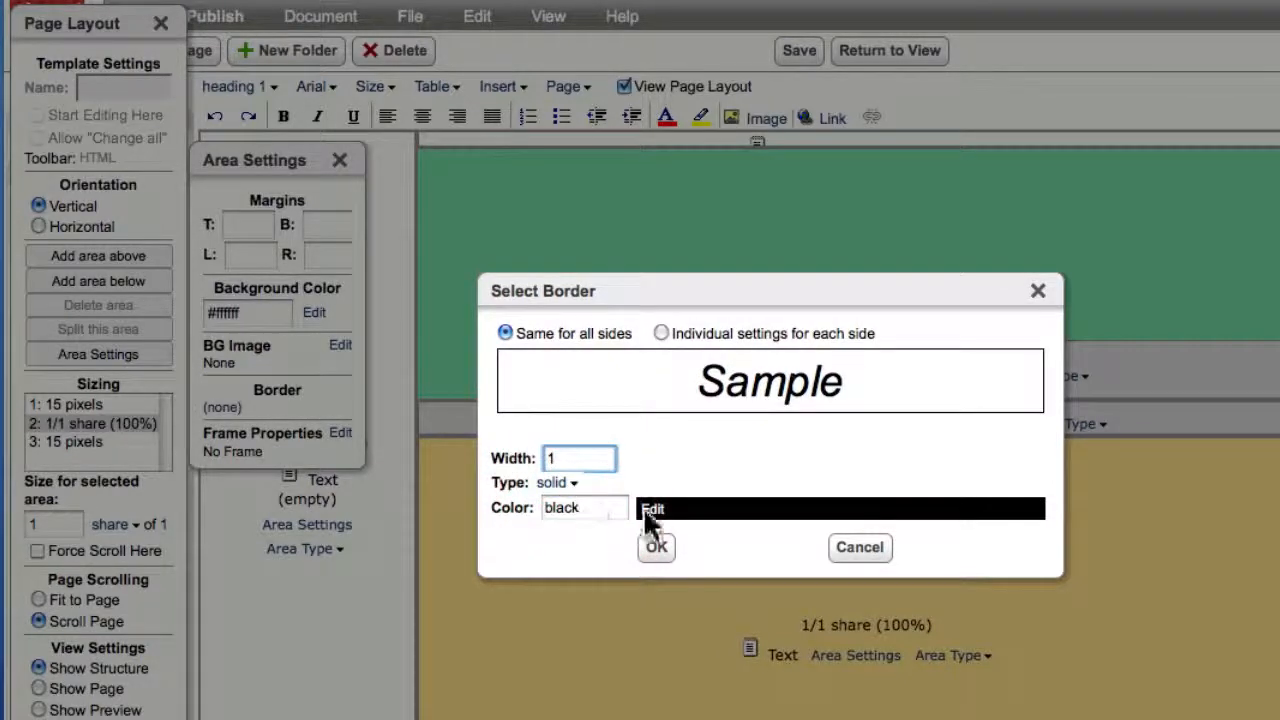
pyautogui.click(657, 550)
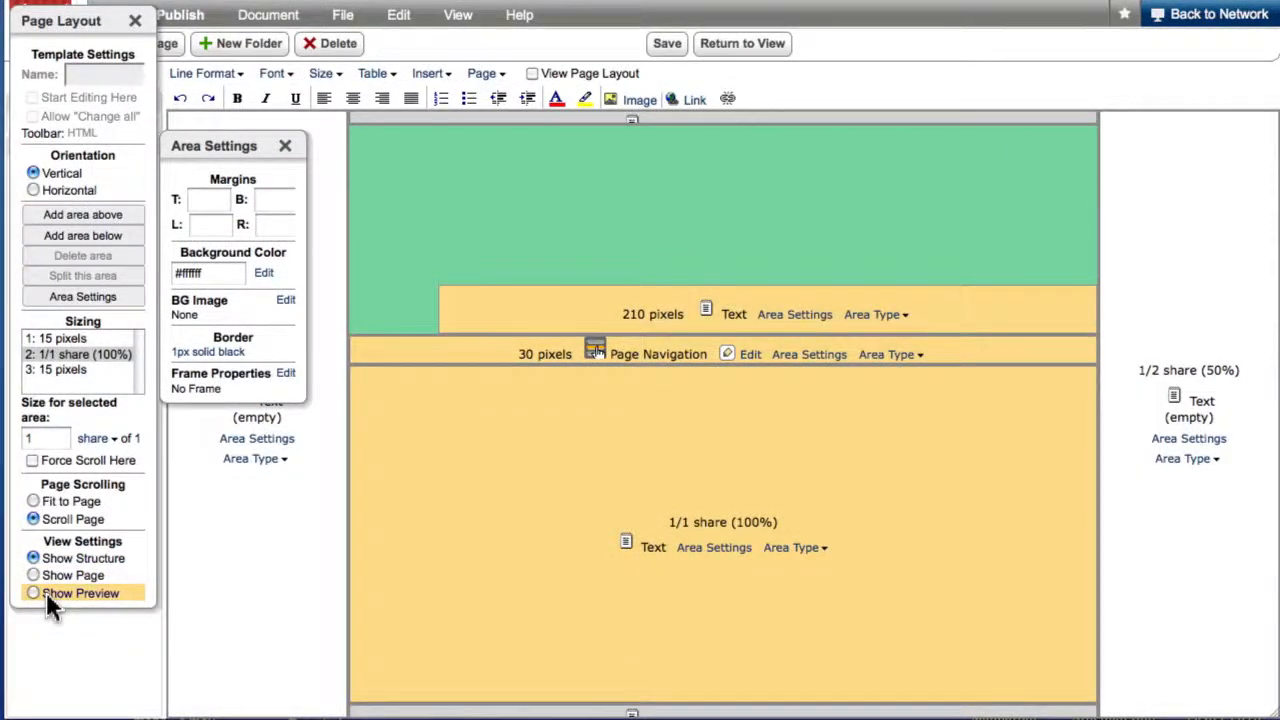
pyautogui.click(46, 592)
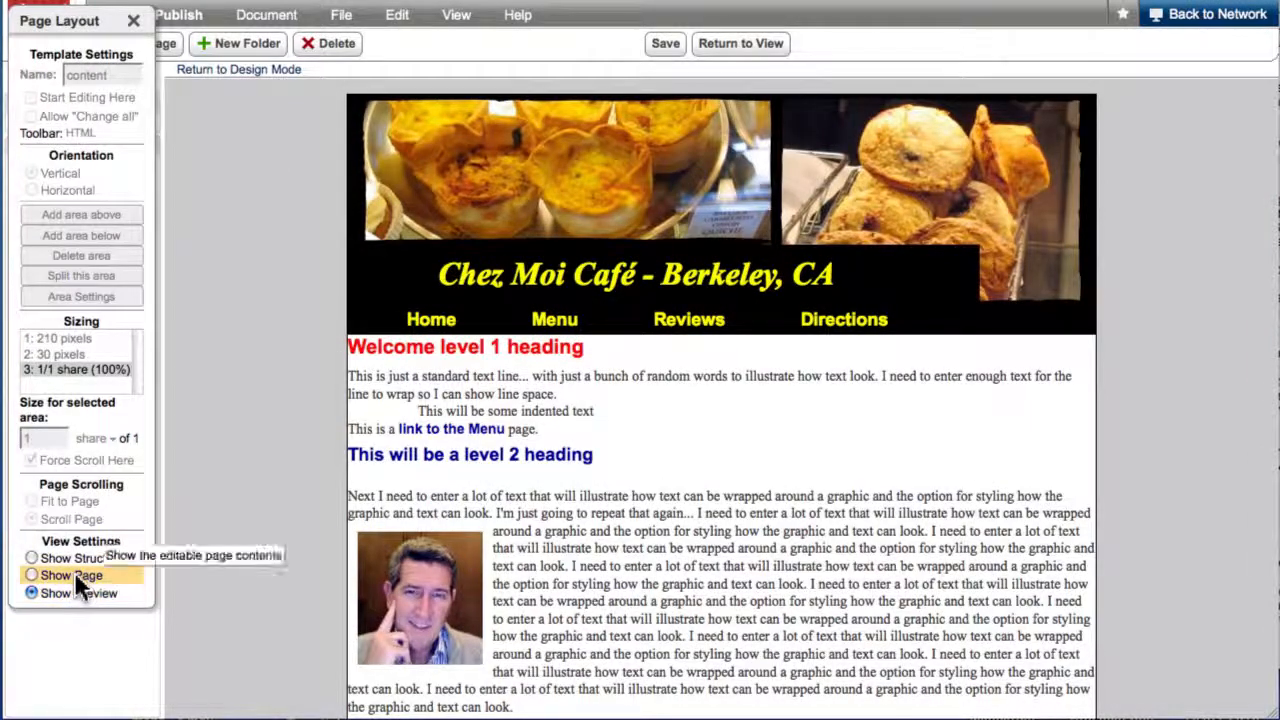
# Set the content area's margins to 10 pixels at top and bottom and 20 pixels at left and right
pyautogui.click(75, 577)
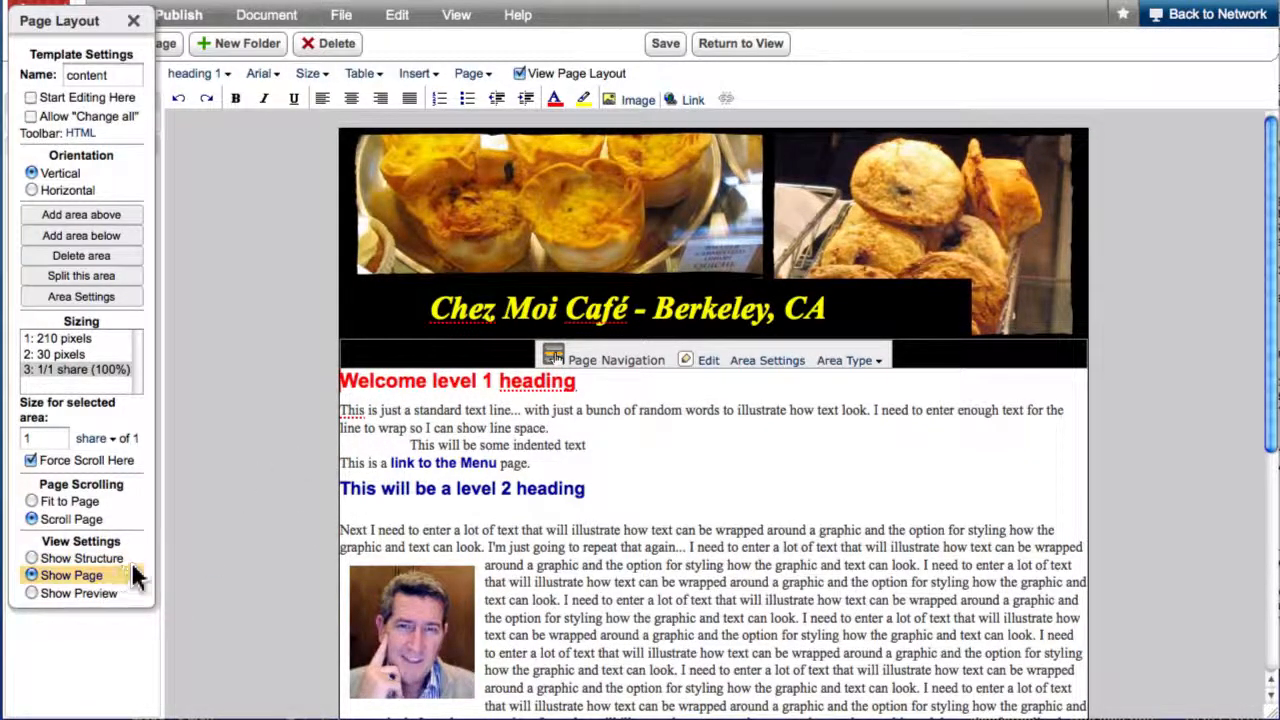
pyautogui.click(397, 385)
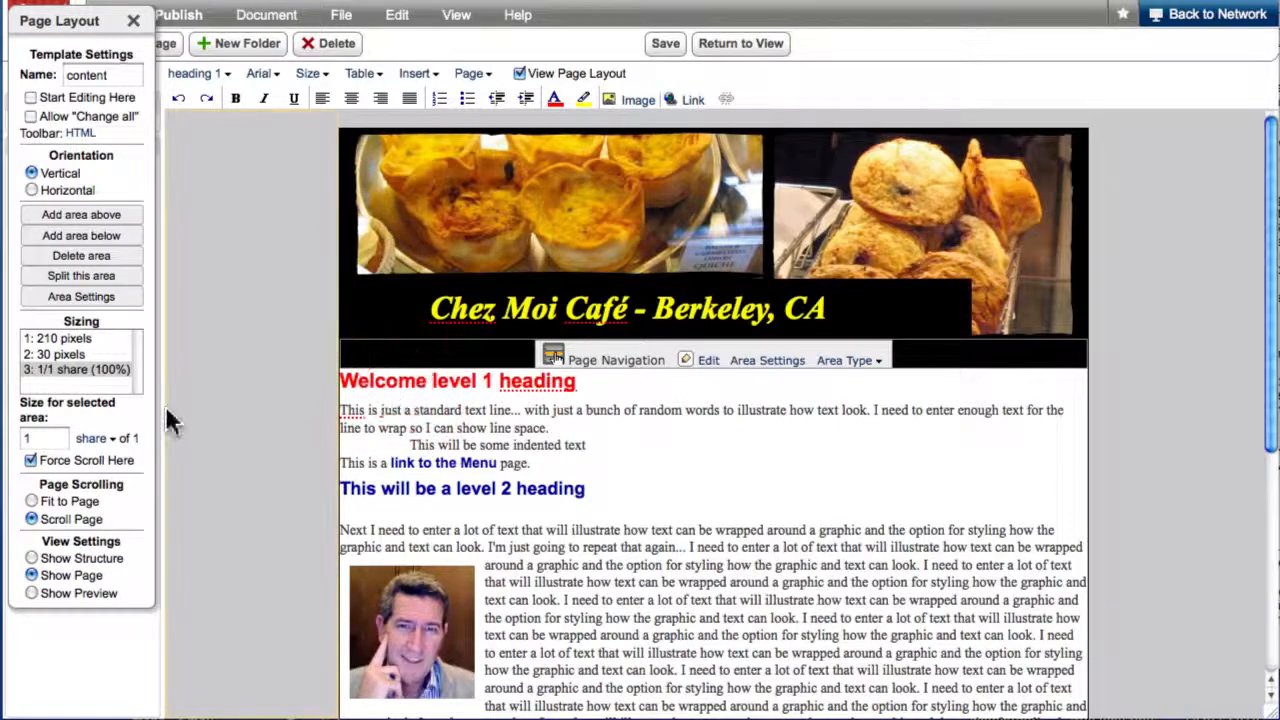
pyautogui.click(85, 296)
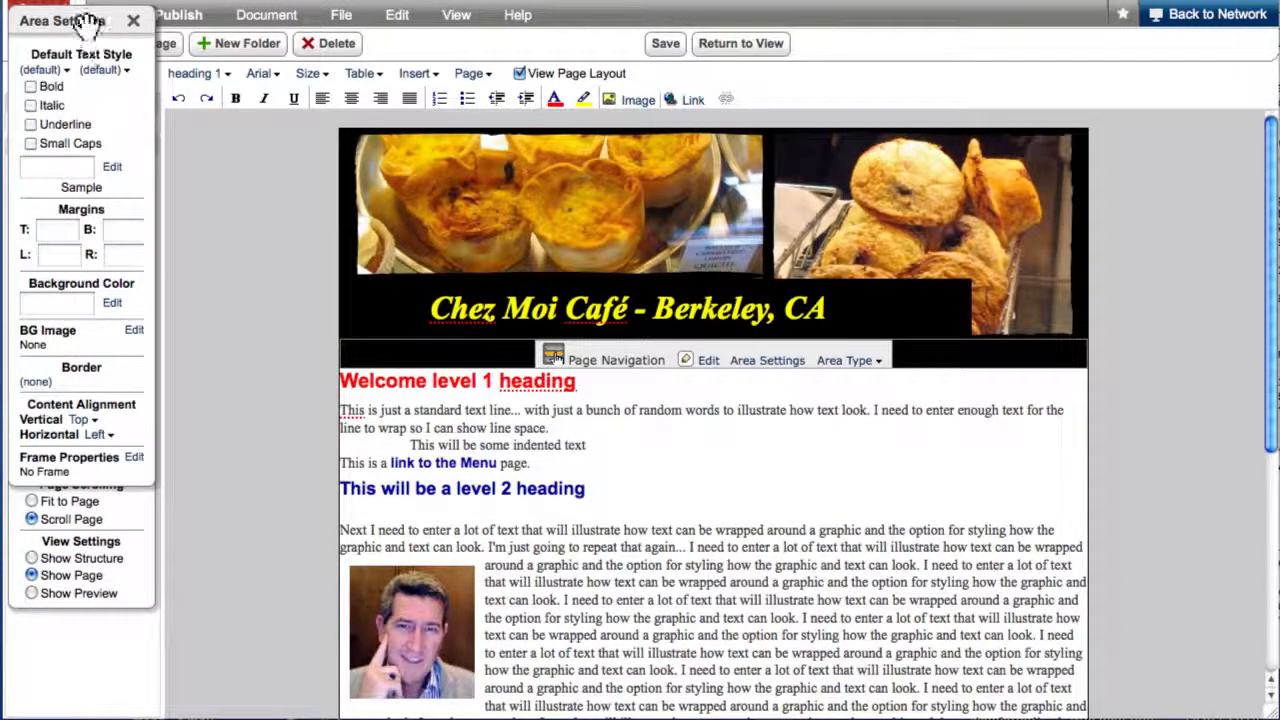
pyautogui.moveTo(86, 22); pyautogui.dragTo(246, 150)
pyautogui.click(213, 358)
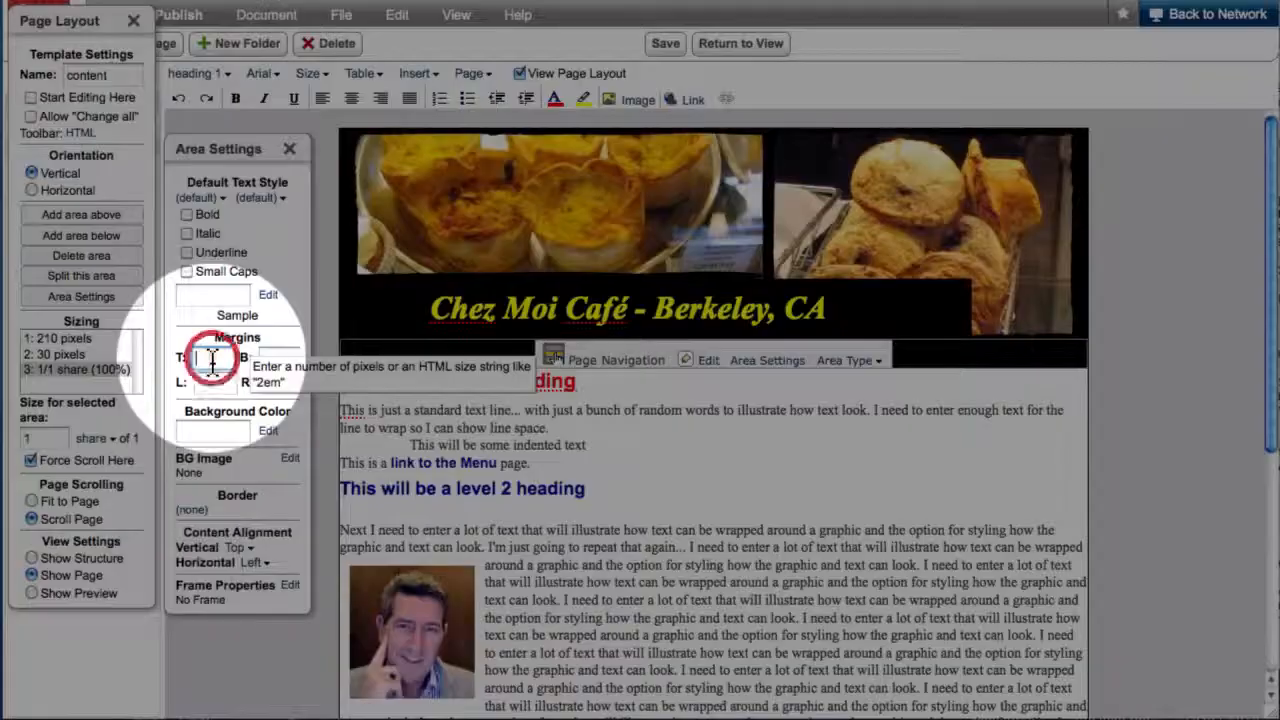
pyautogui.write('10')
pyautogui.press('Tab')
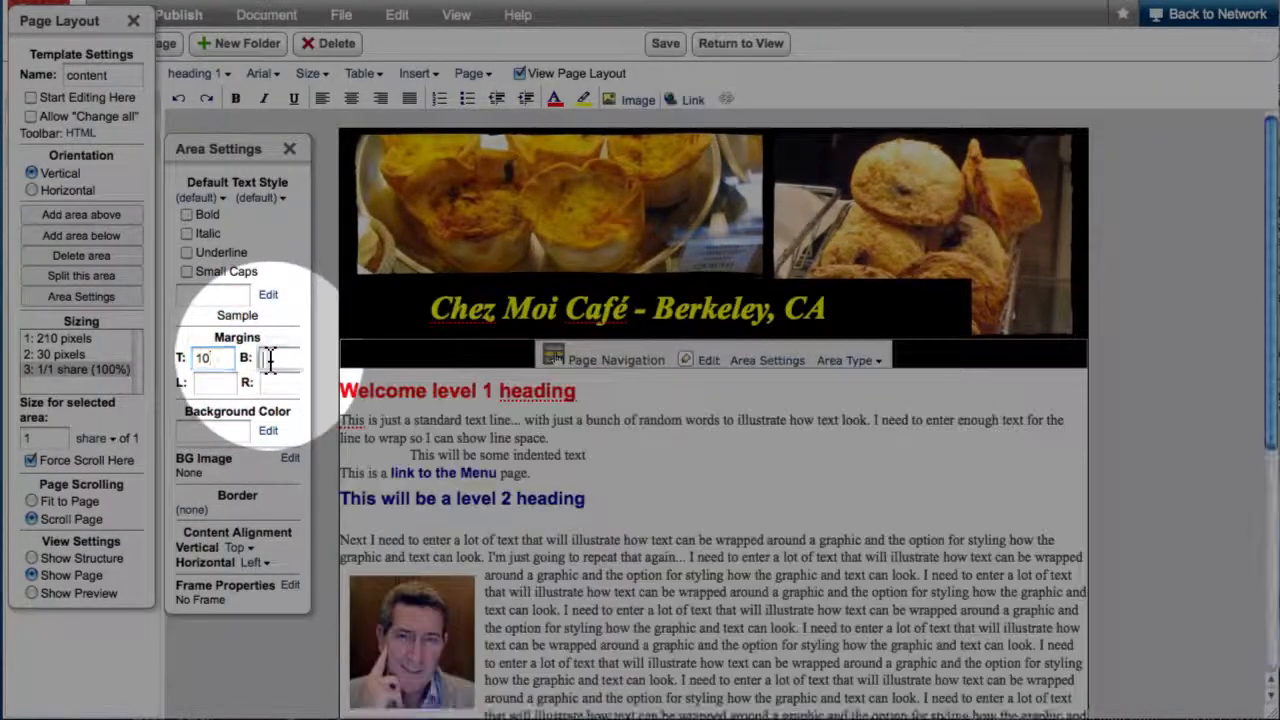
pyautogui.write('10')
pyautogui.click(232, 382)
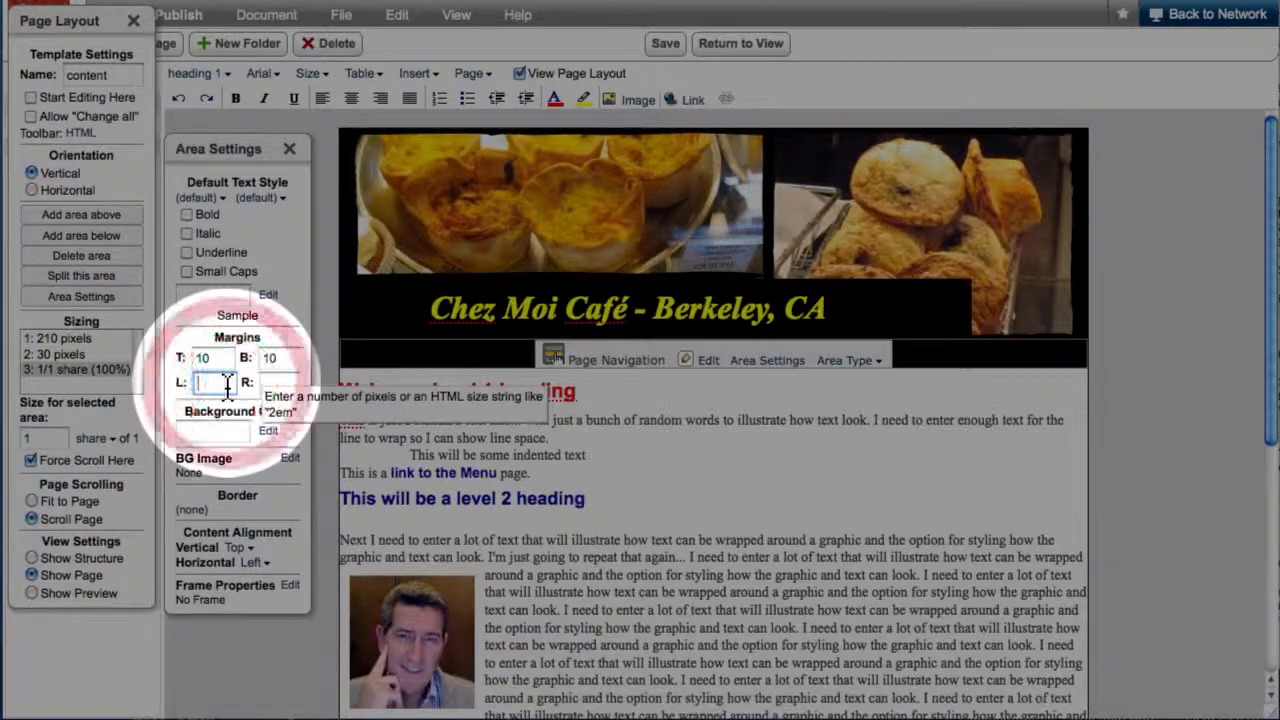
pyautogui.write('20')
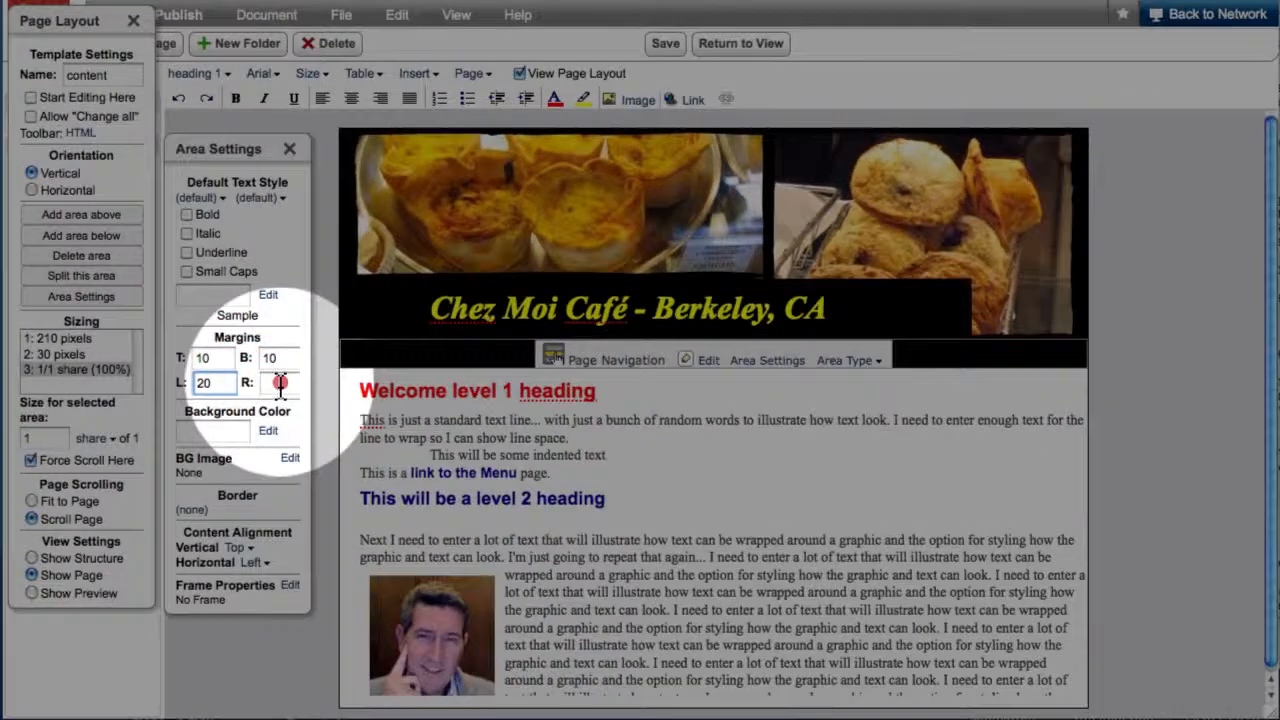
pyautogui.click(278, 383)
pyautogui.write('20')
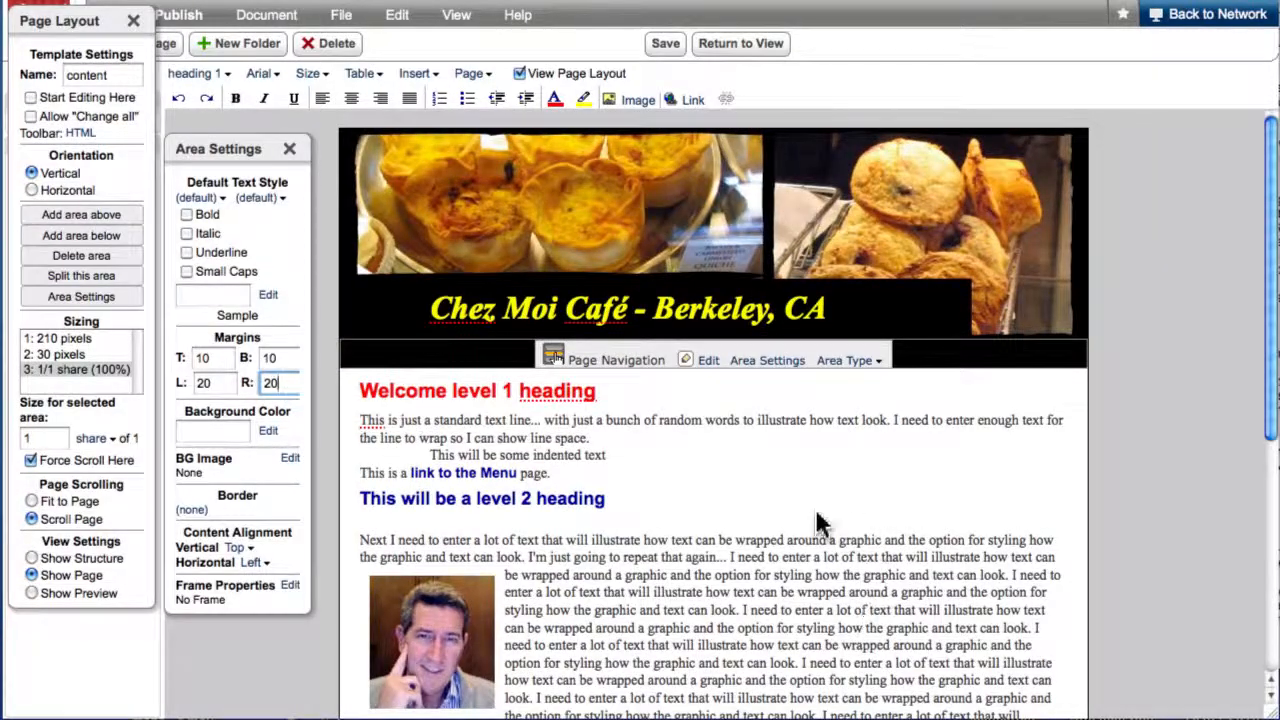
# Check the content margins down the whole page, return to the structure view and close the area settings
pyautogui.scroll(-10, 818, 522)
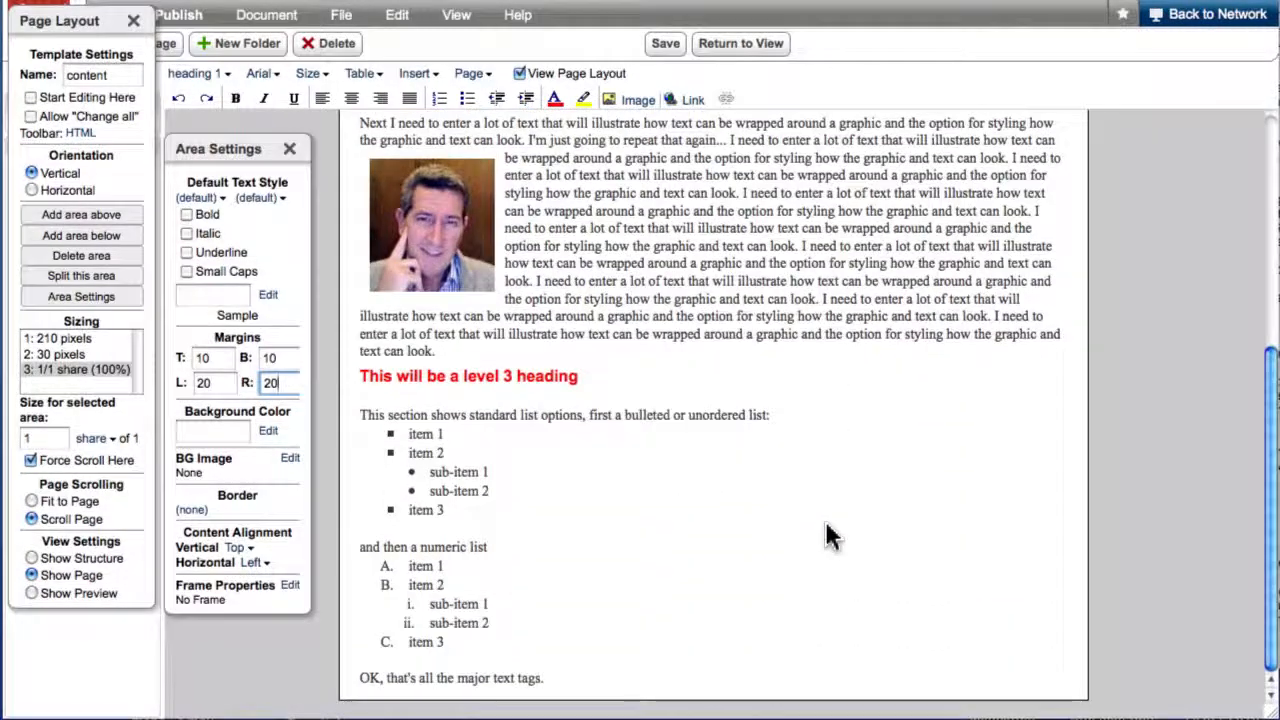
pyautogui.scroll(10, 824, 518)
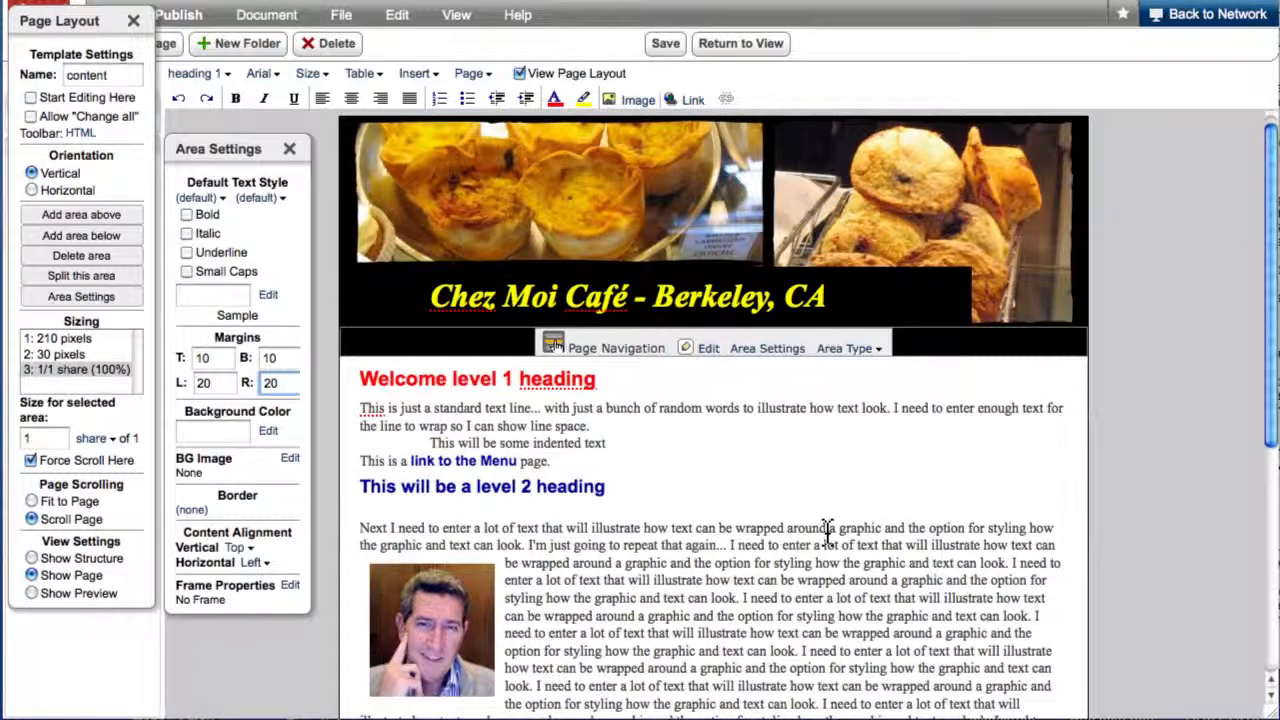
pyautogui.scroll(1, 828, 533)
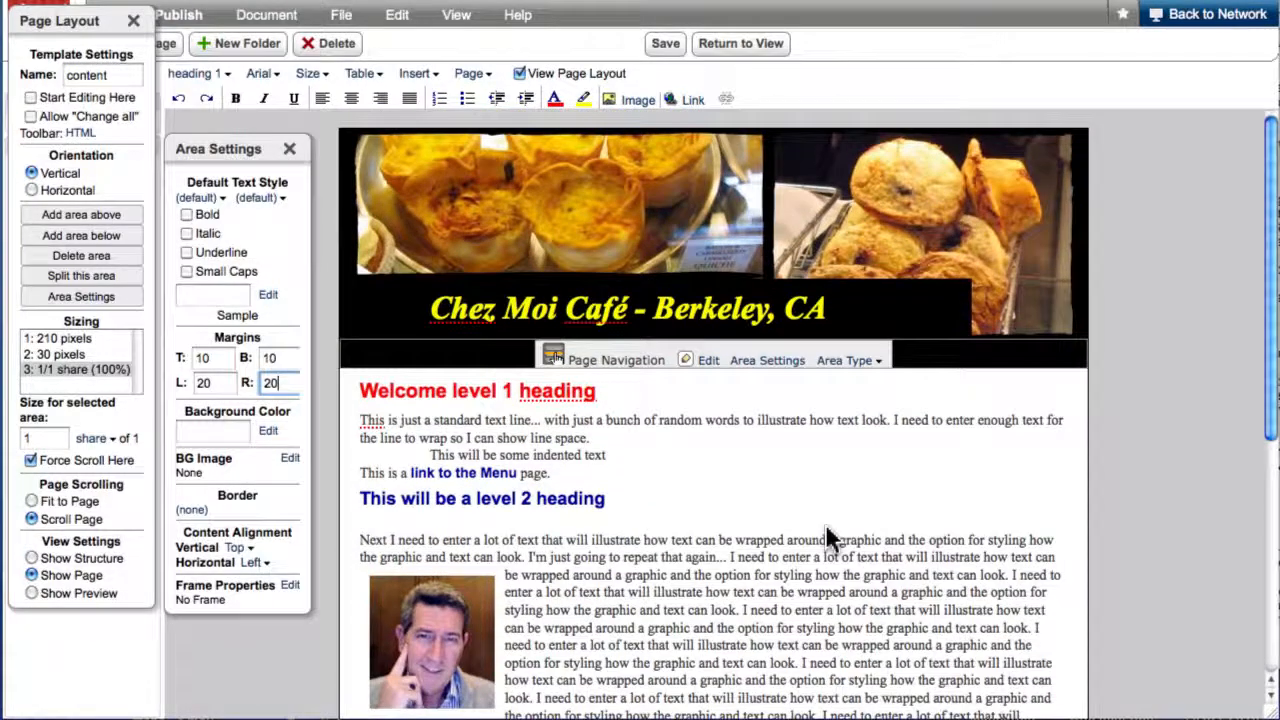
pyautogui.click(104, 558)
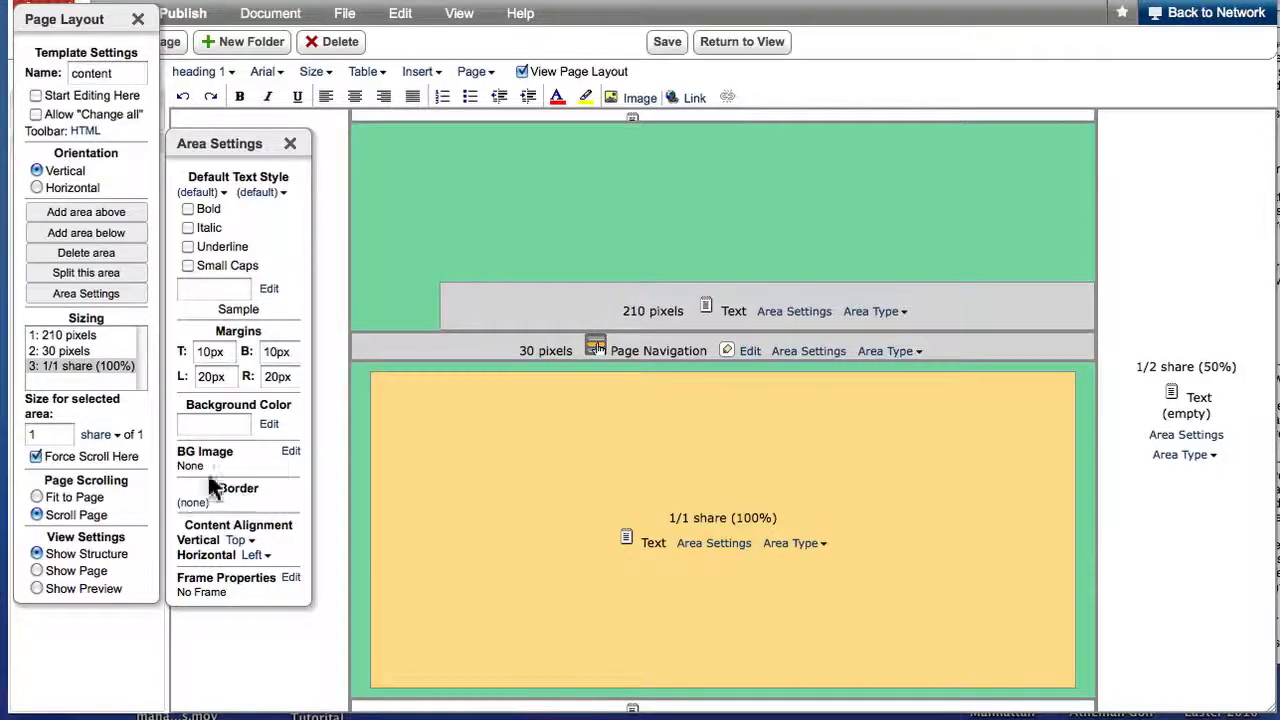
pyautogui.click(294, 147)
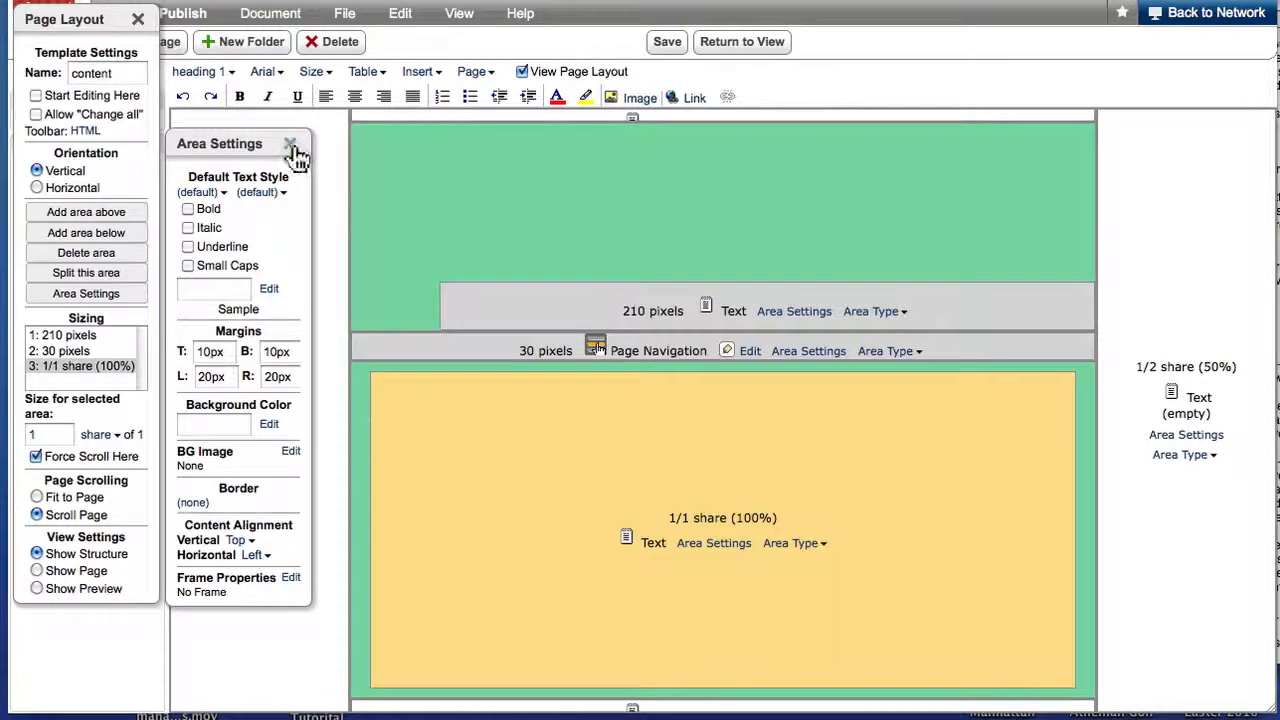
# Check the page navigation area's height setting and set the width of the central column to 850 pixels
pyautogui.click(430, 351)
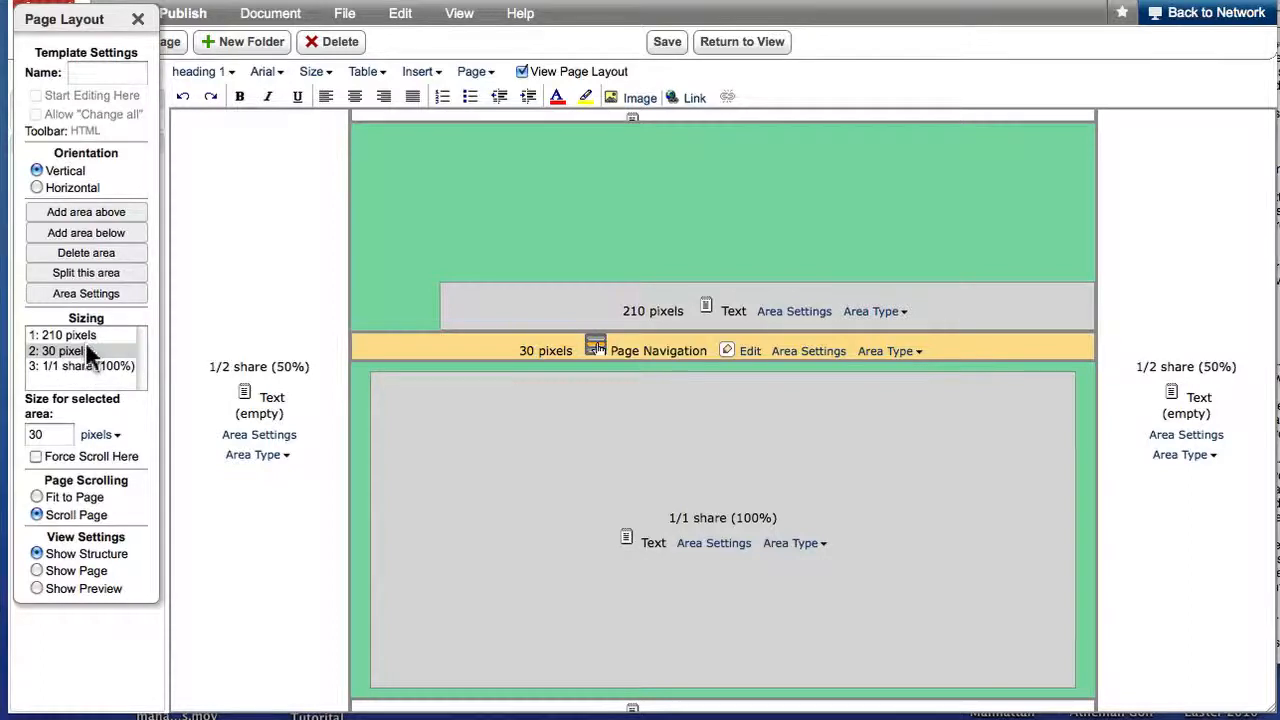
pyautogui.click(53, 434)
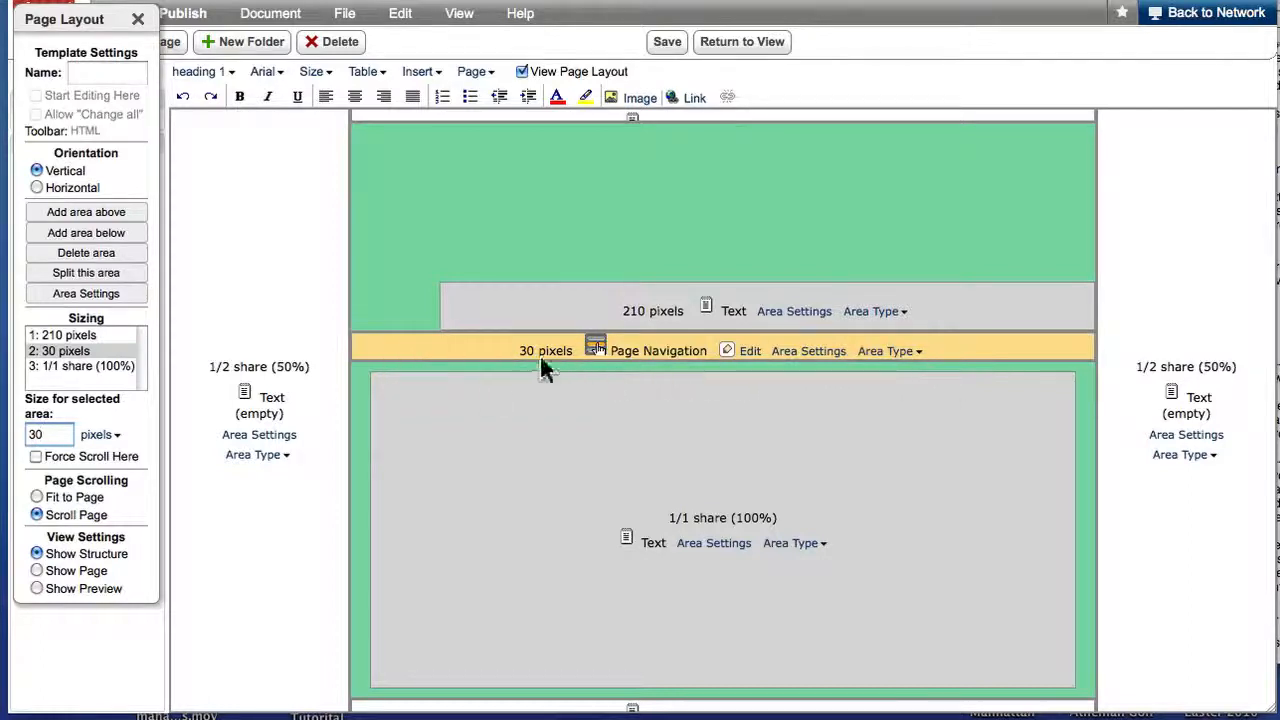
pyautogui.click(451, 350)
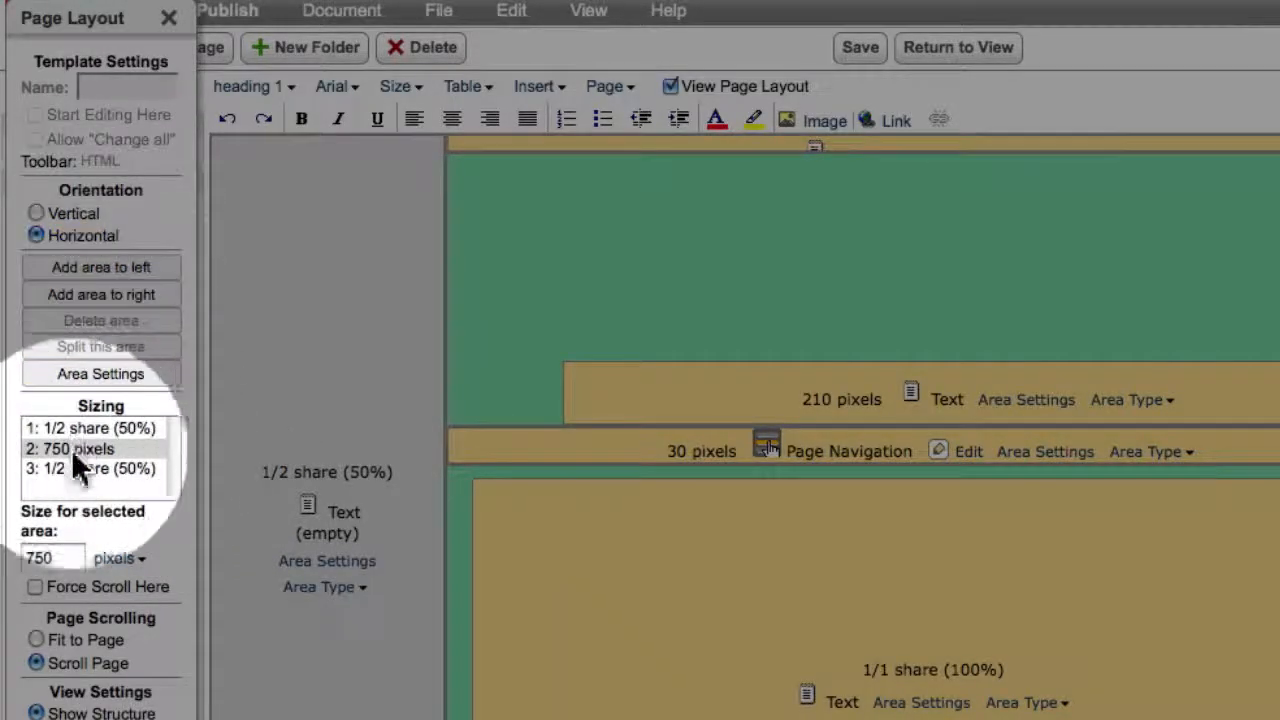
pyautogui.doubleClick(70, 558)
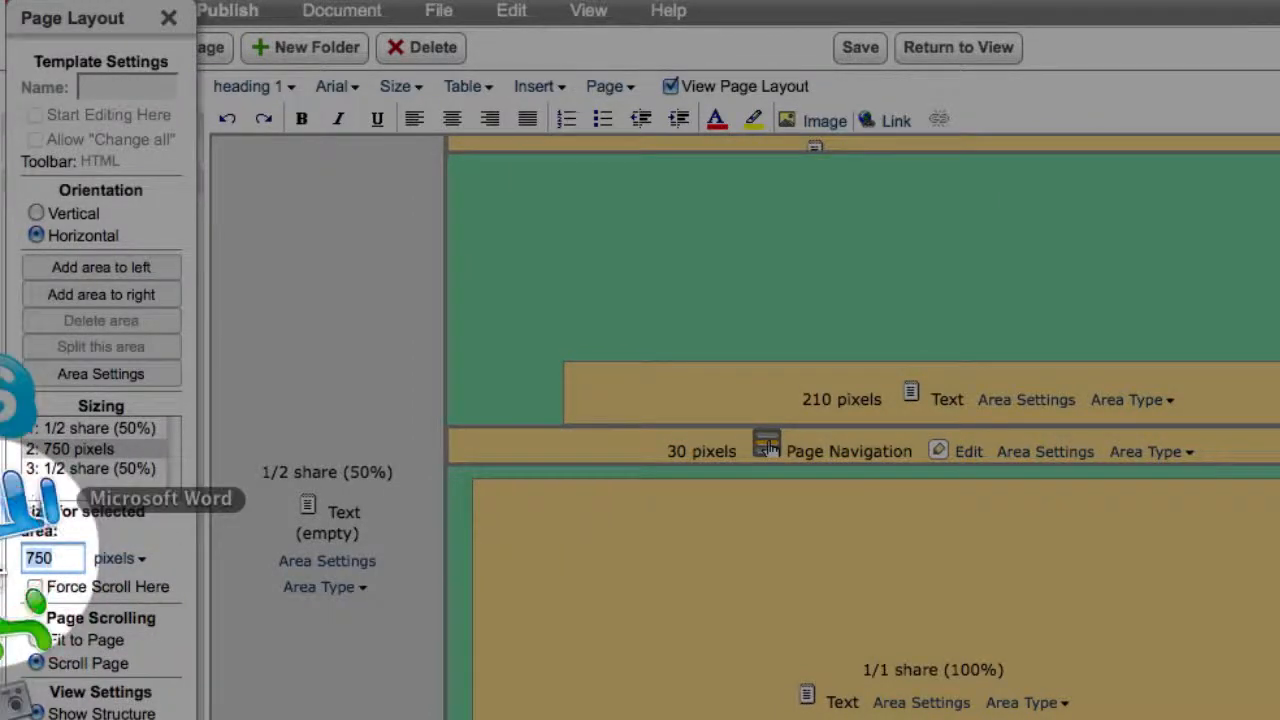
pyautogui.write('850')
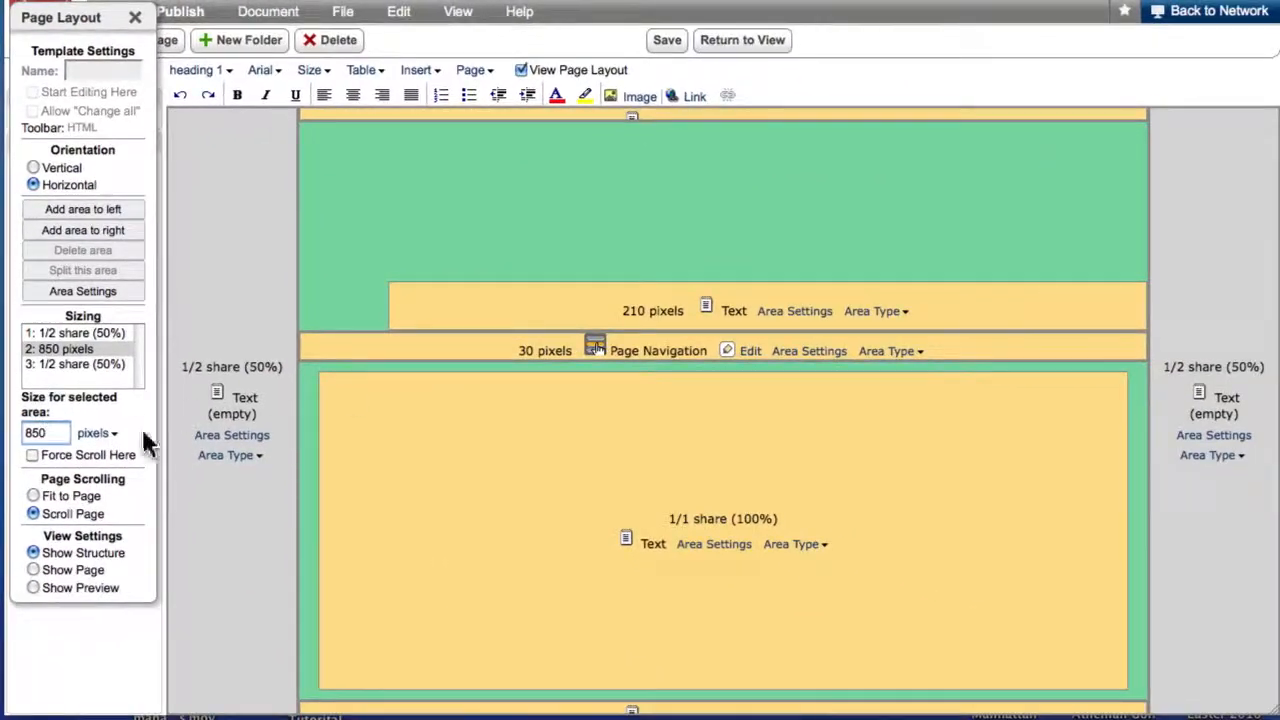
# Preview the page, and return to the structure view to examine the content area's settings beside the layout controls
pyautogui.click(108, 588)
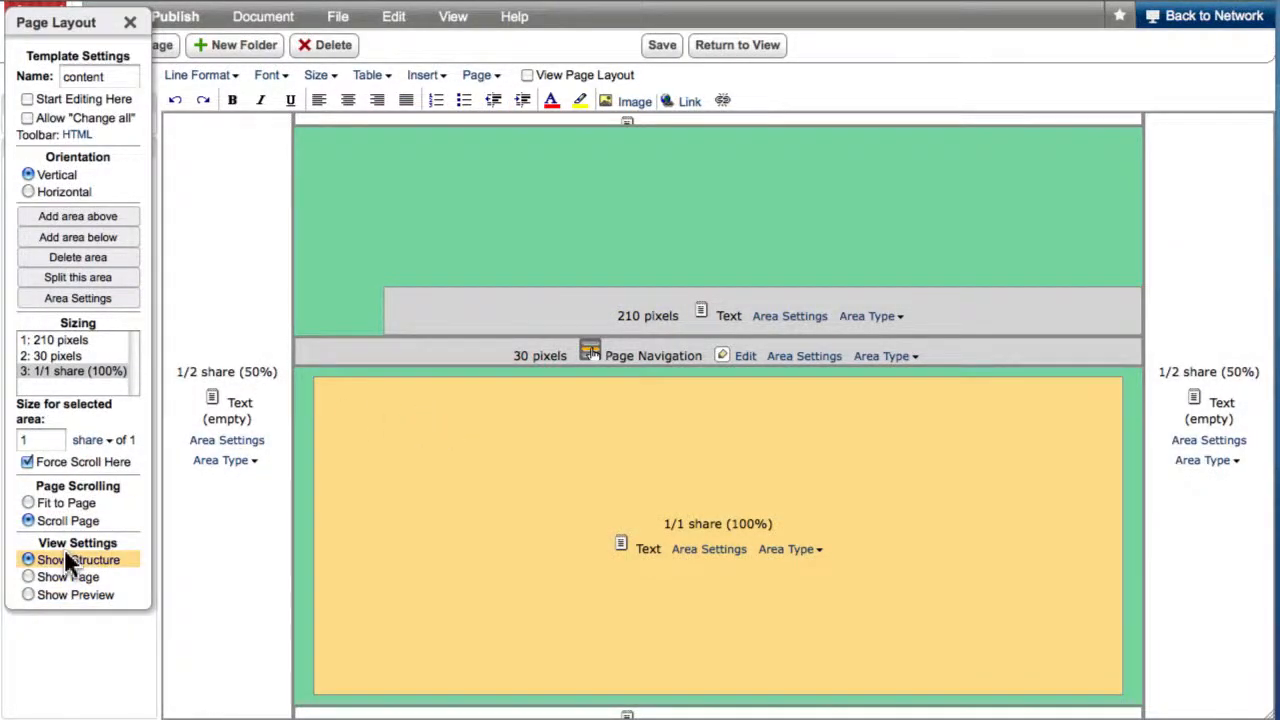
pyautogui.click(108, 297)
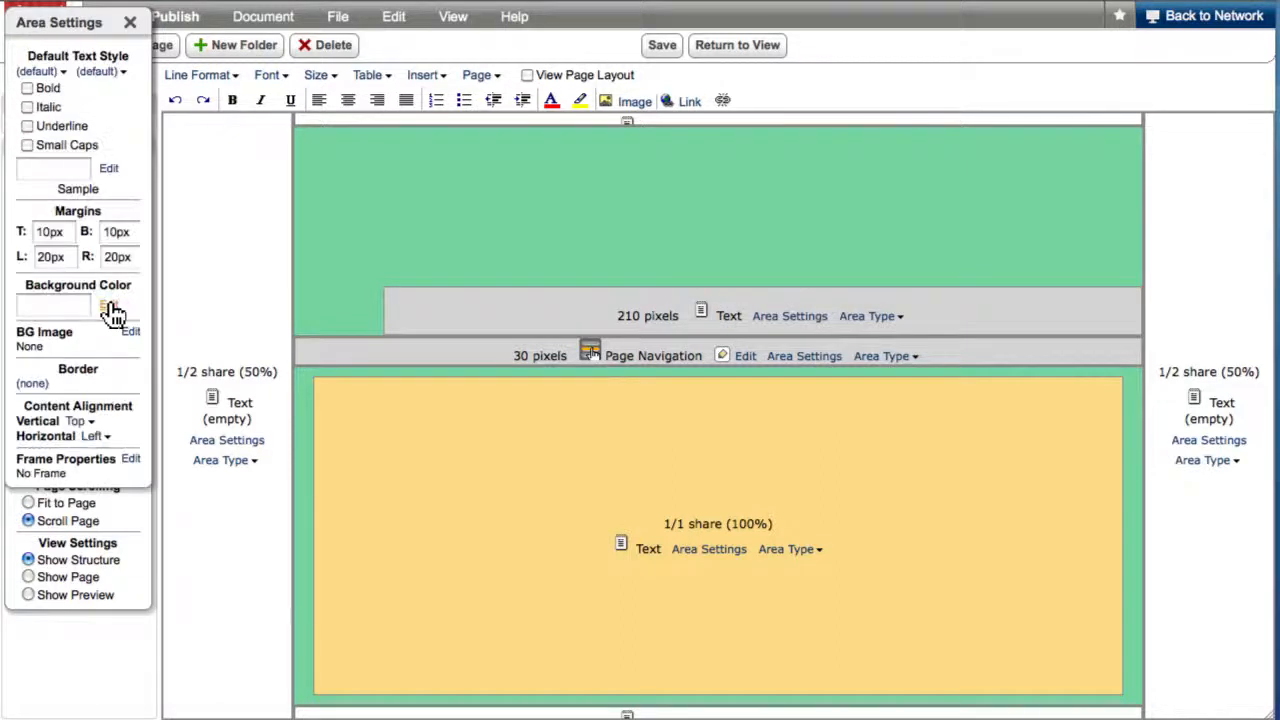
pyautogui.moveTo(52, 26); pyautogui.dragTo(189, 165)
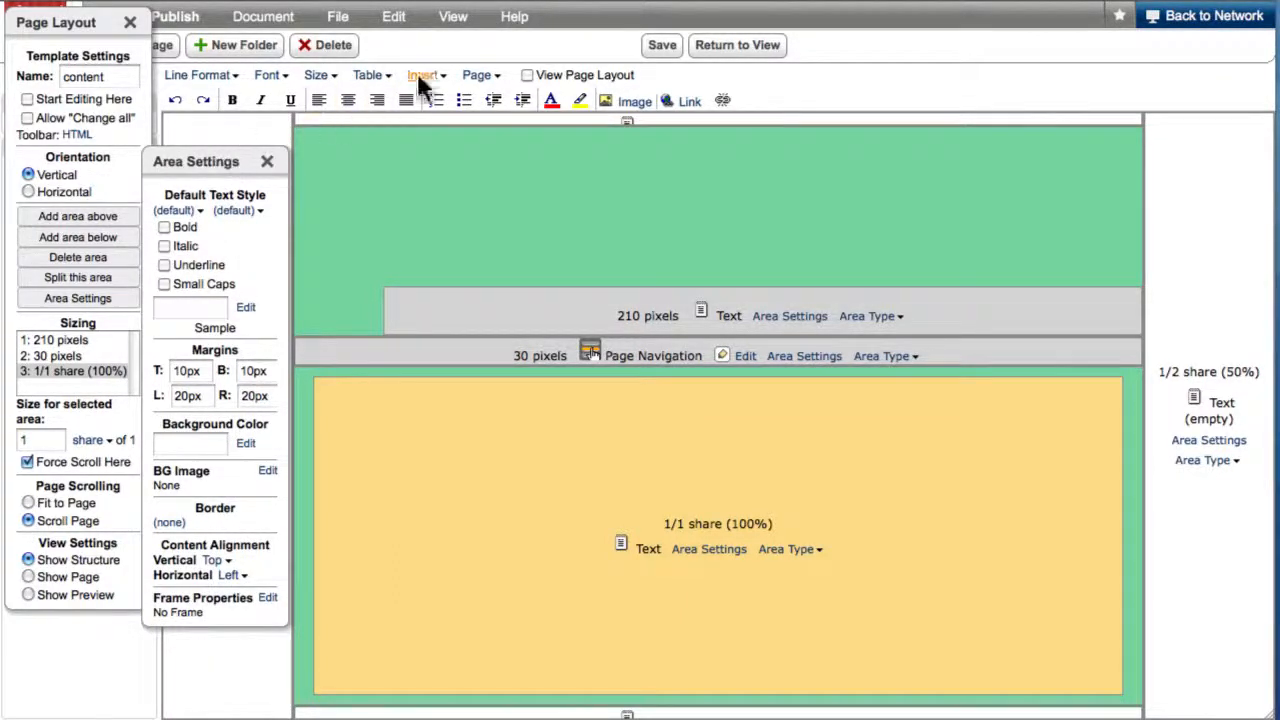
# Examine the content area's text, link, image and list style options without changing them, and preview the whole page with the settings closed
pyautogui.click(478, 78)
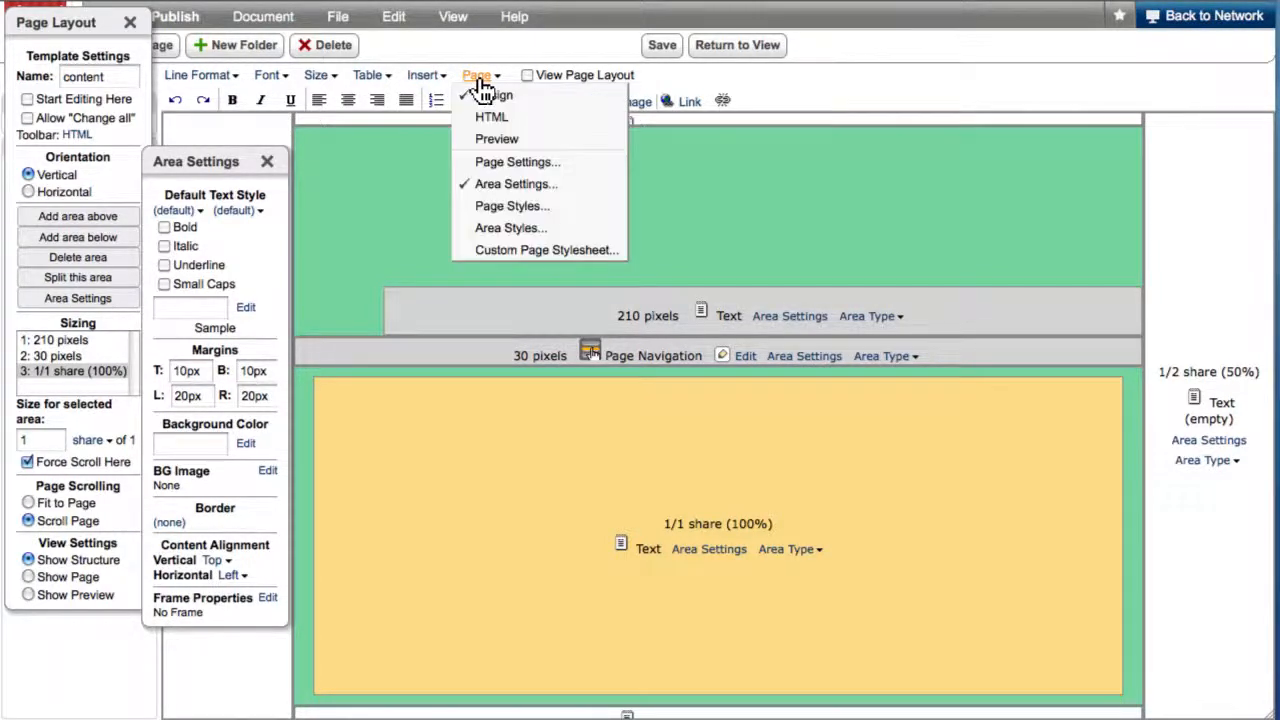
pyautogui.click(540, 227)
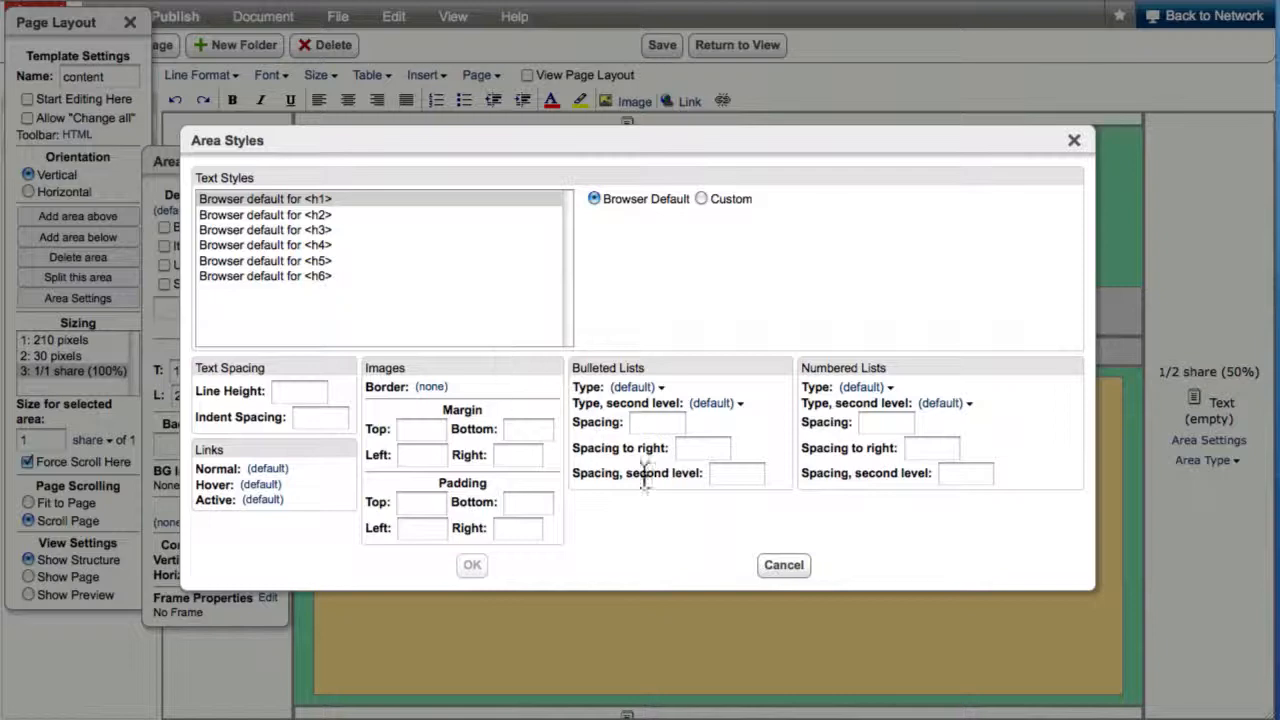
pyautogui.click(790, 565)
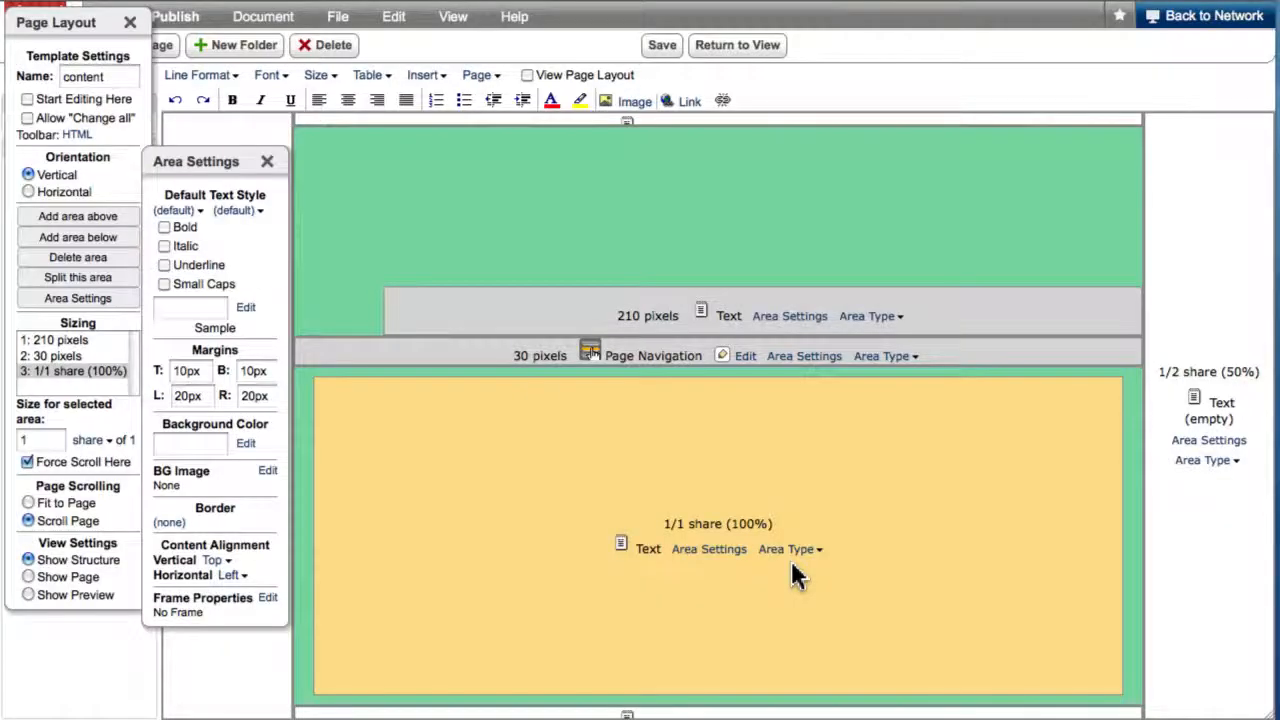
pyautogui.click(267, 162)
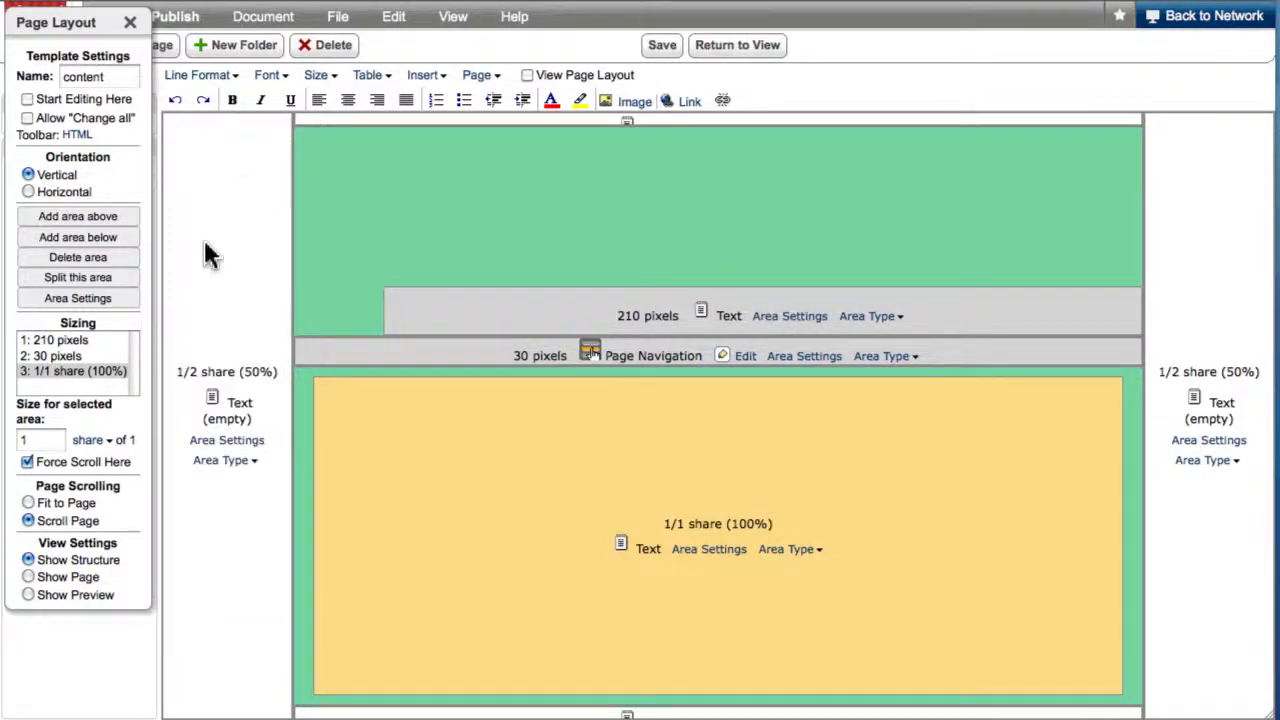
pyautogui.click(55, 600)
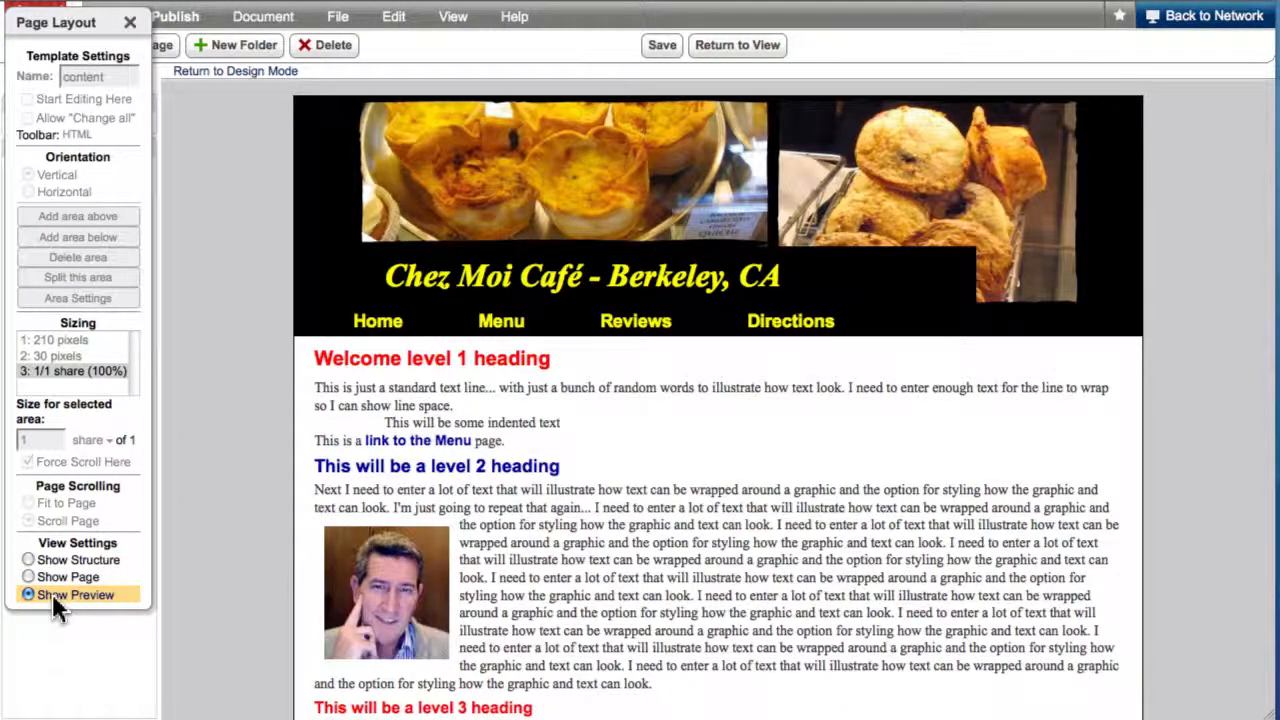